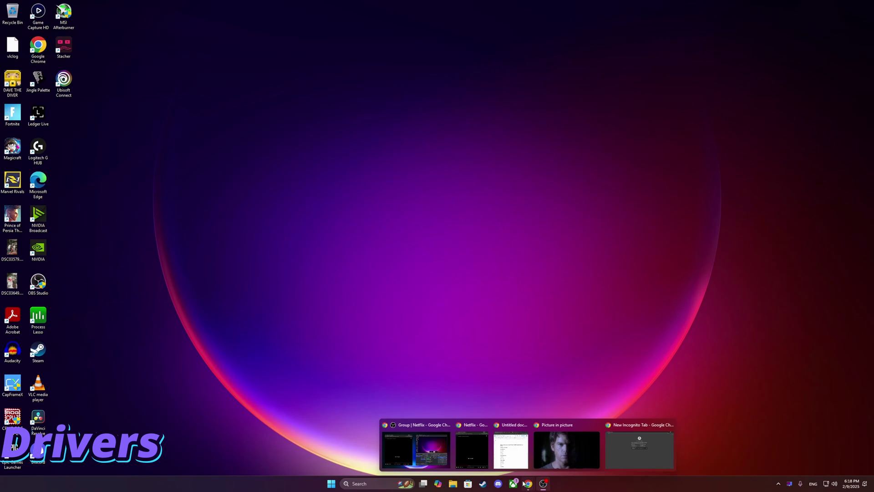
# Search Google for 'AMD chipset drivers' in the incognito Chrome window
pyautogui.click(626, 458)
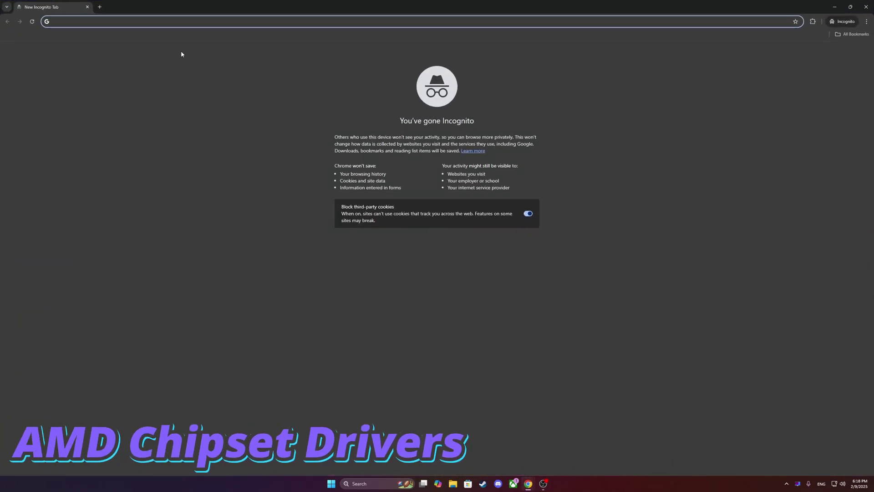
pyautogui.write('AMD ')
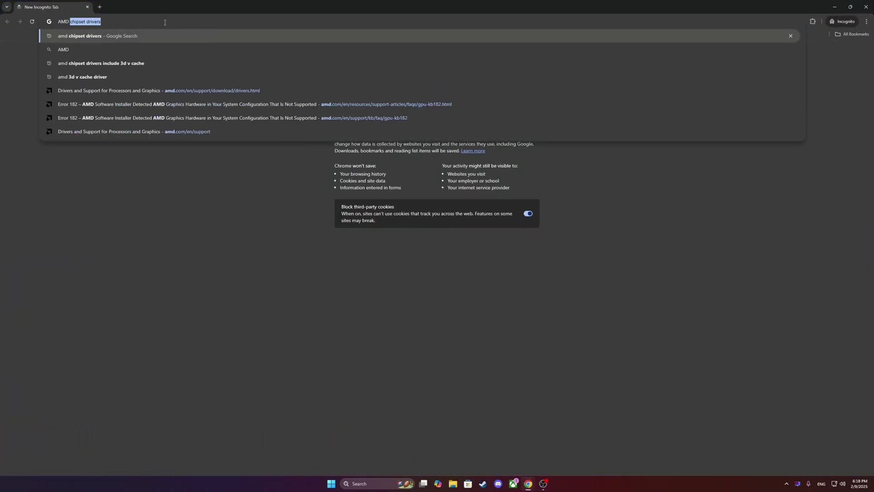
pyautogui.write('chipset drivers')
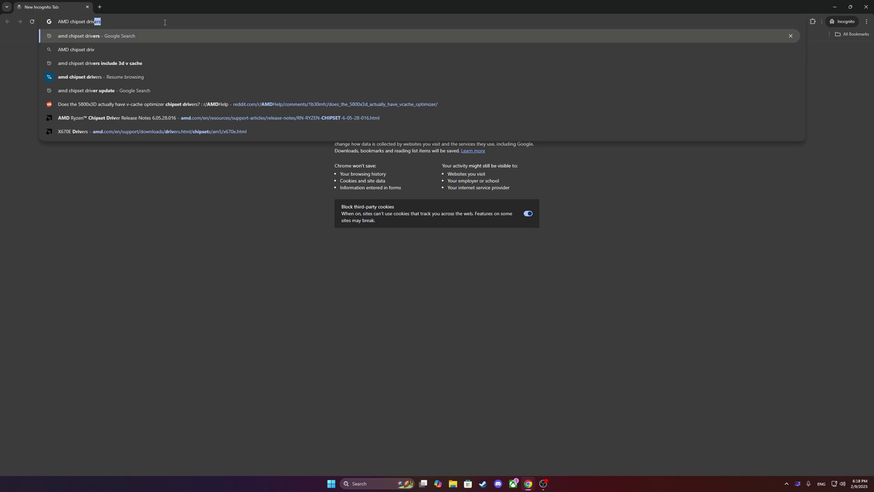
pyautogui.press('Return')
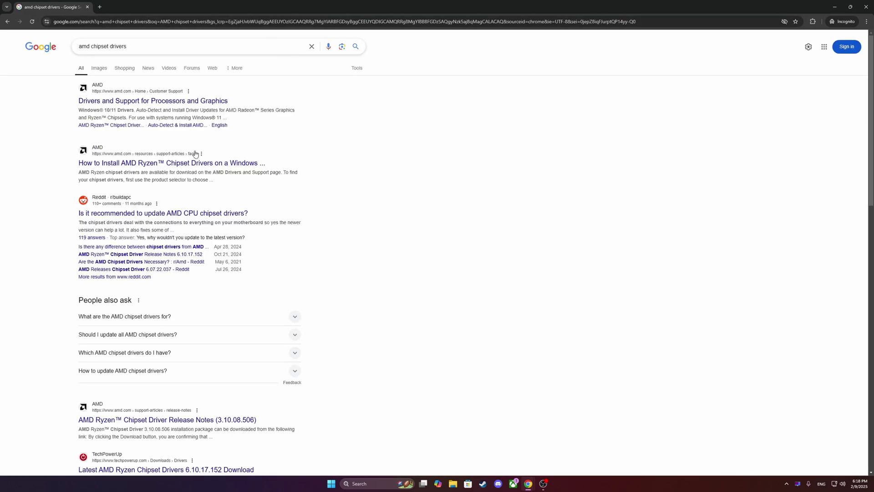
# On AMD's drivers page, select Chipsets > AM5 > X670E and submit
pyautogui.click(157, 100)
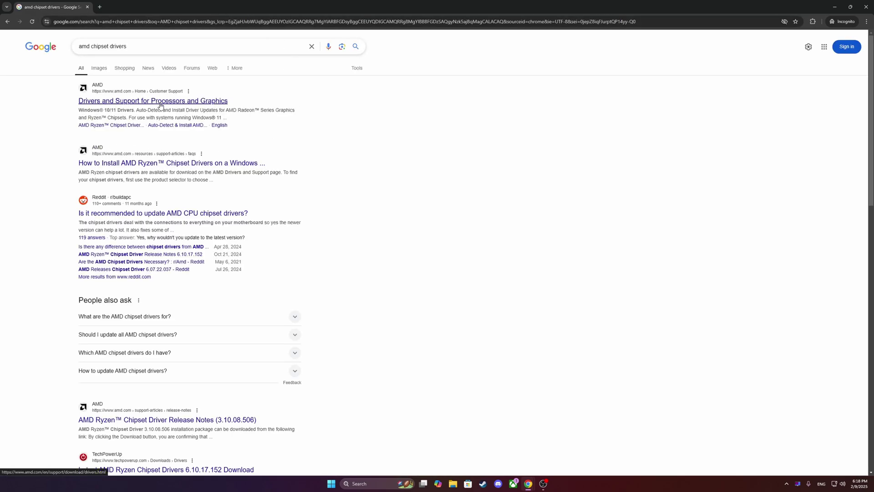
pyautogui.scroll(-2, 282, 200)
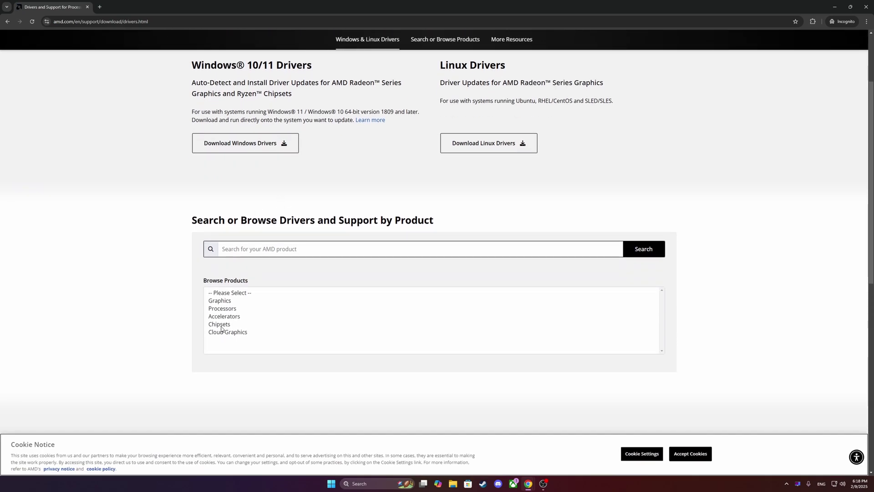
pyautogui.click(222, 324)
pyautogui.scroll(-1, 183, 299)
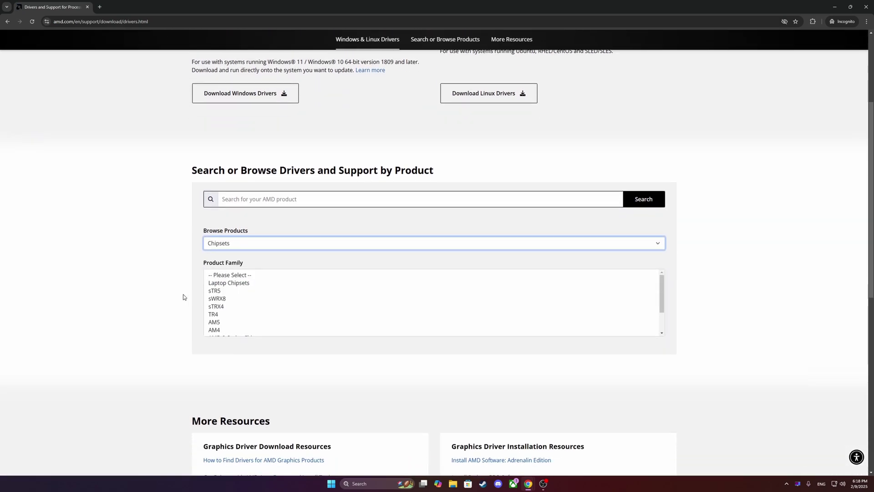
pyautogui.click(214, 304)
pyautogui.scroll(-1, 188, 268)
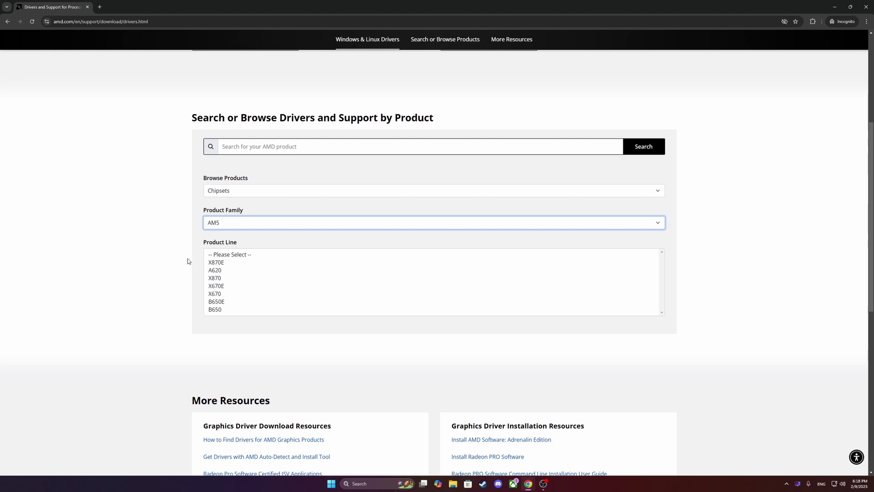
pyautogui.click(210, 285)
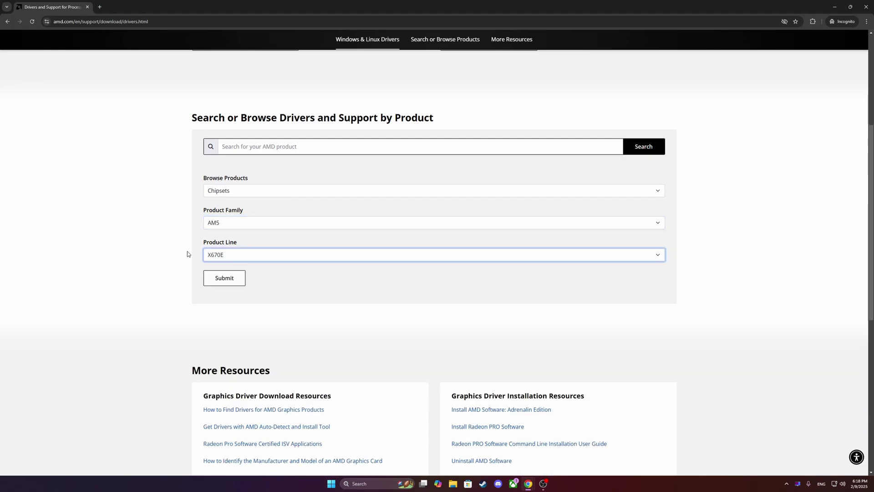
pyautogui.click(239, 277)
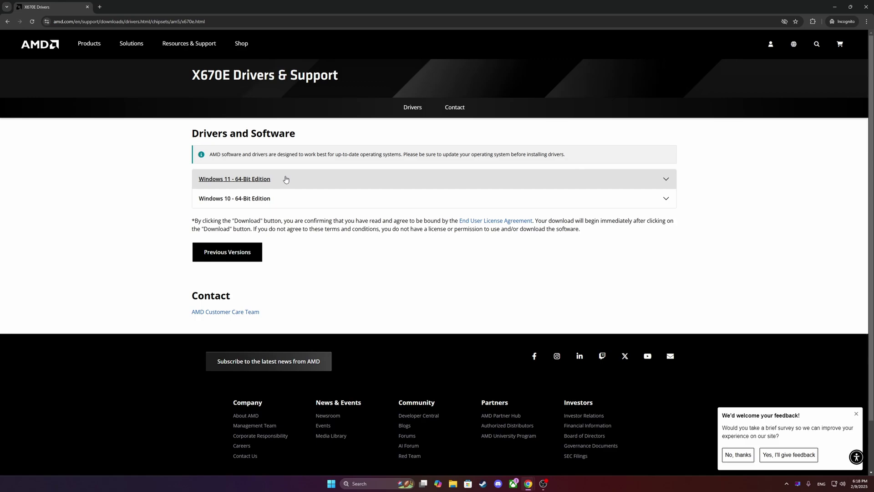
# Download the Windows 11 64-bit AMD Chipset Drivers 6.10.17.152 package to Downloads
pyautogui.click(285, 178)
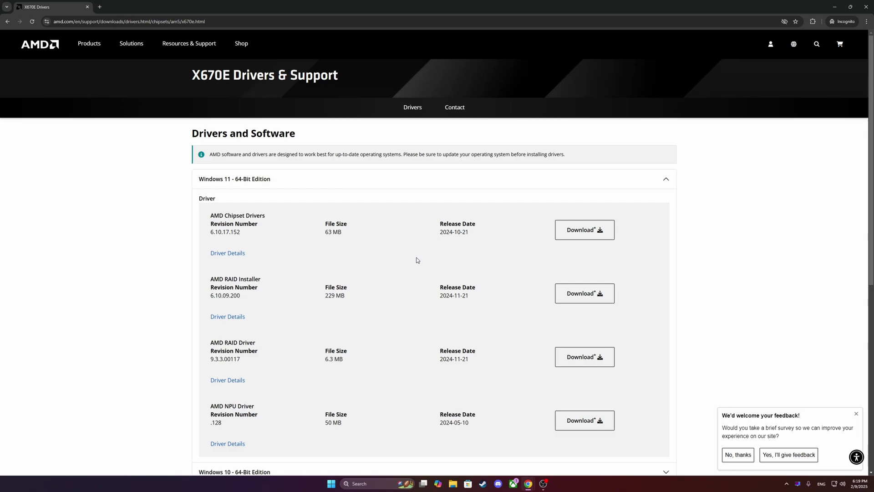
pyautogui.click(587, 236)
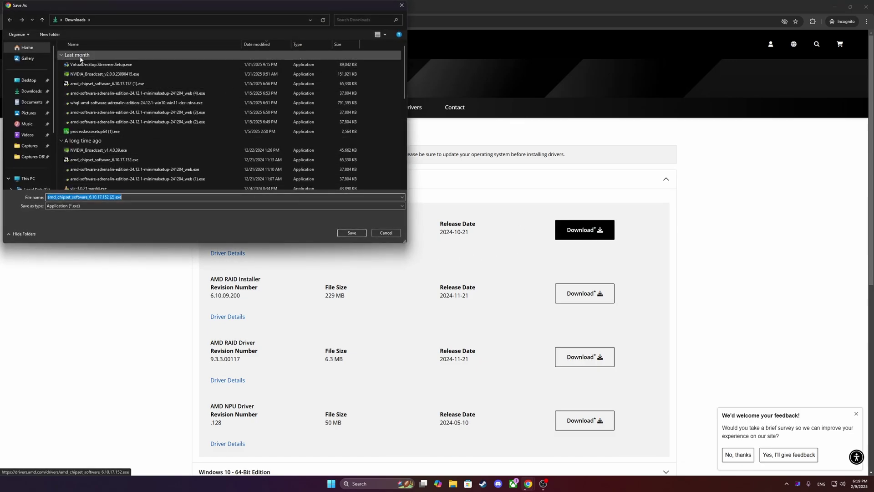
pyautogui.click(352, 233)
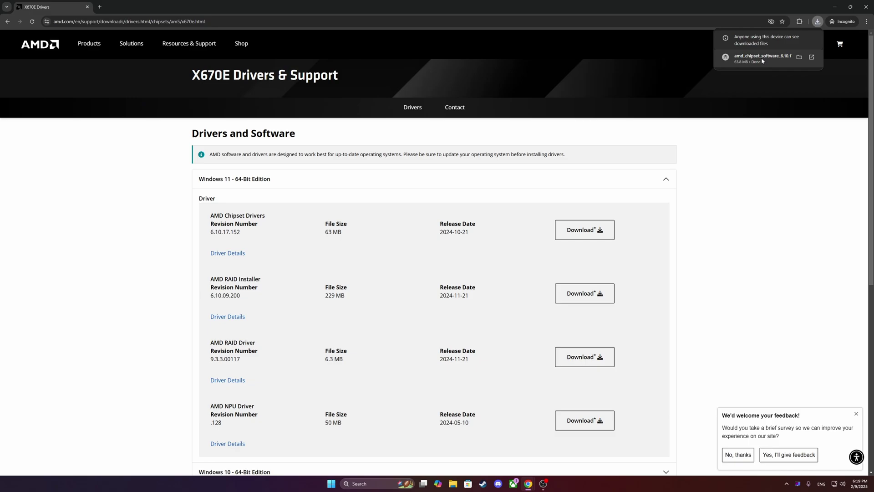
# Install the AMD chipset drivers from the downloaded installer, then search for 'Msi afterburner'
pyautogui.click(762, 57)
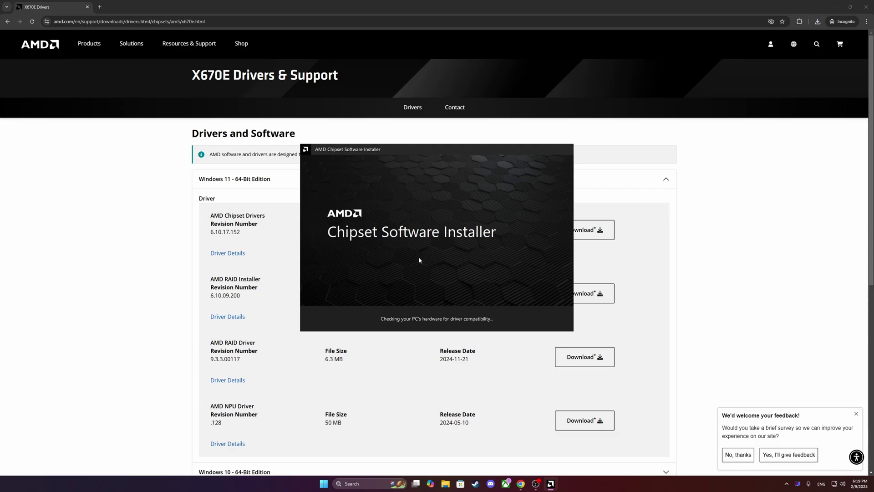
pyautogui.click(866, 7)
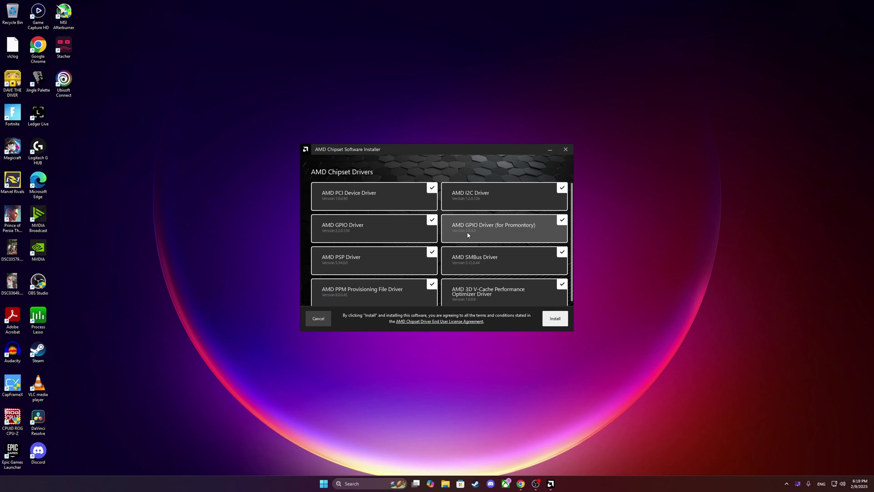
pyautogui.scroll(-1, 502, 301)
pyautogui.click(554, 319)
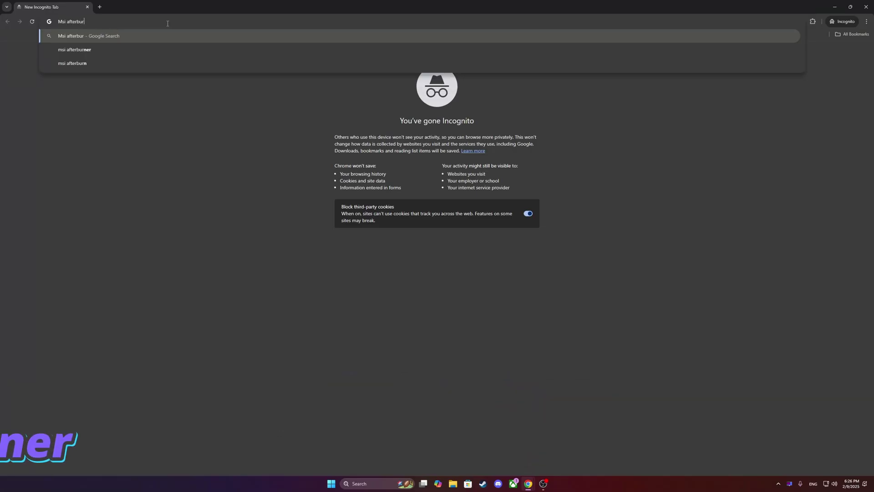
pyautogui.press('Return')
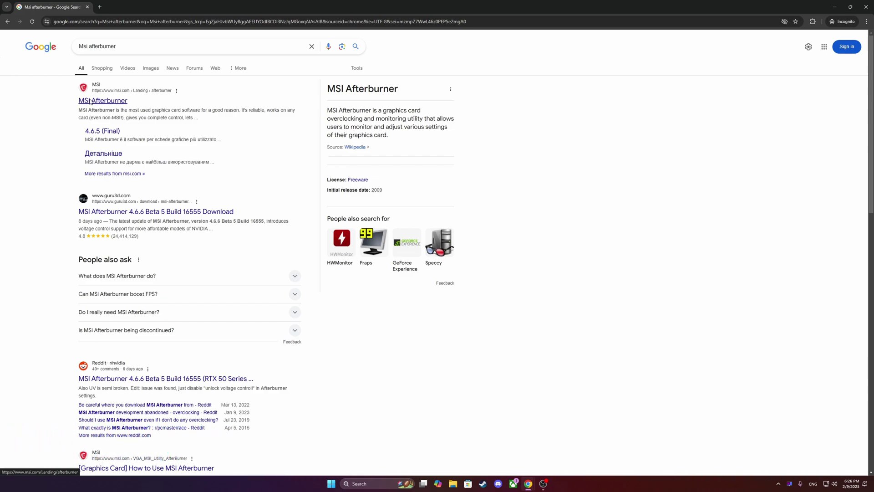
# Visit MSI's Afterburner page, accept cookies, cancel saving 4.6.5 Final, and close Chrome
pyautogui.click(90, 101)
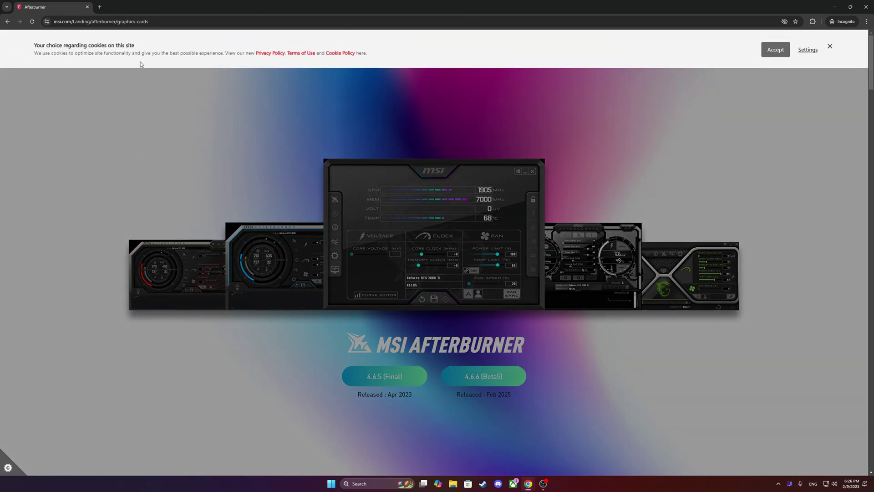
pyautogui.click(764, 54)
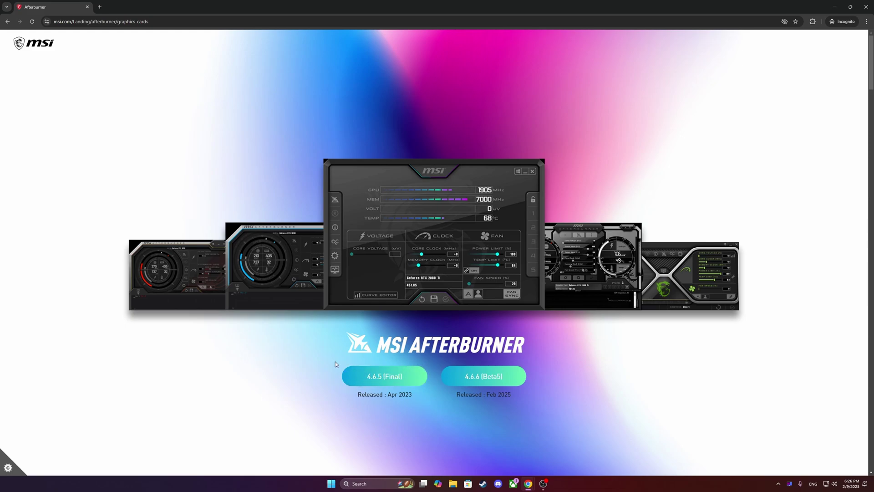
pyautogui.click(359, 379)
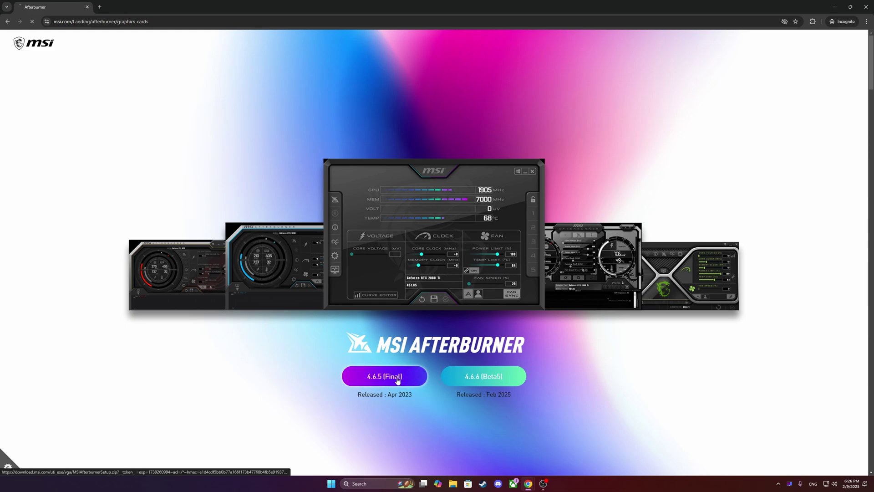
pyautogui.press('Escape')
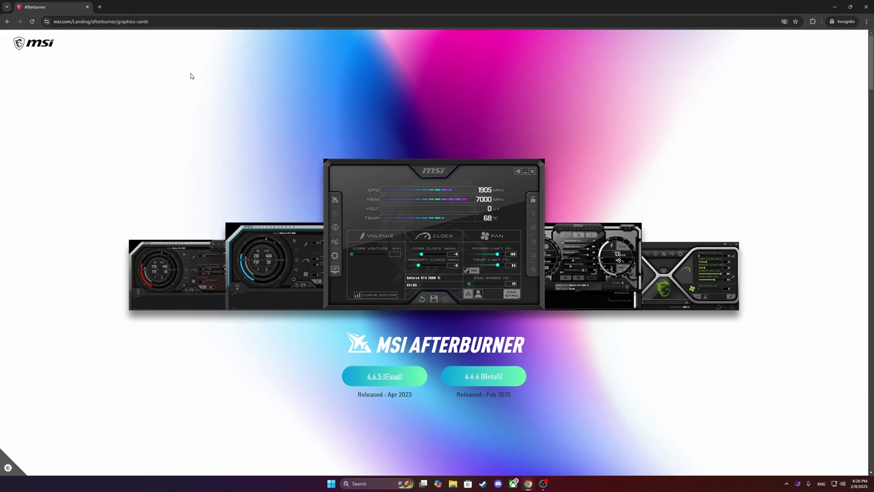
pyautogui.click(865, 8)
# Launch MSI Afterburner from the hidden tray icons and open its settings
pyautogui.click(779, 483)
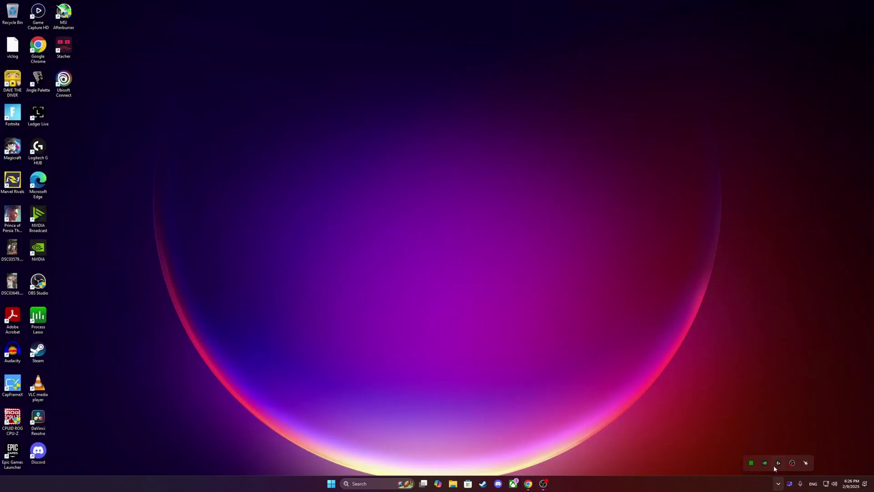
pyautogui.click(805, 463)
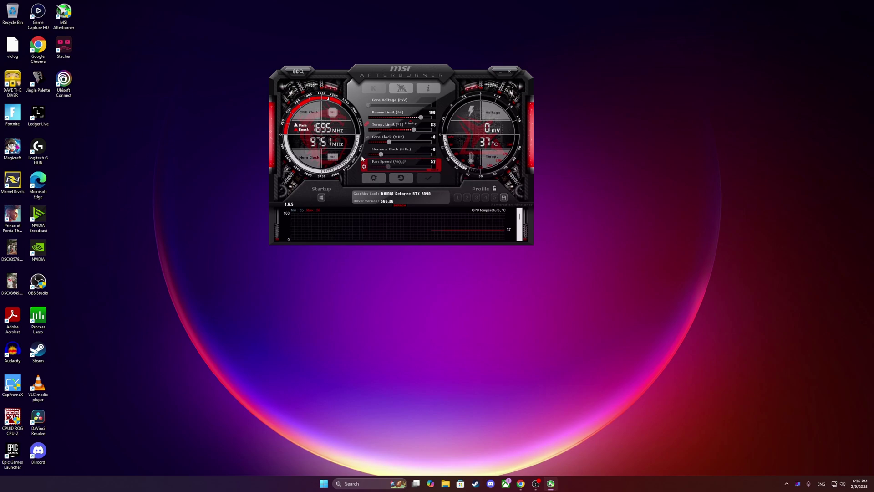
pyautogui.click(374, 178)
# Keep the RTX 3090 as master GPU and view the Fan tab's custom fan curve
pyautogui.click(314, 106)
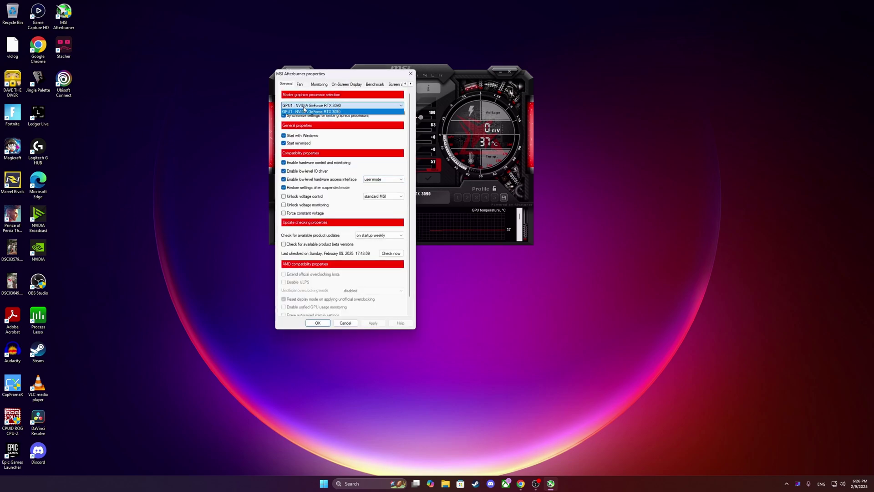
pyautogui.click(305, 111)
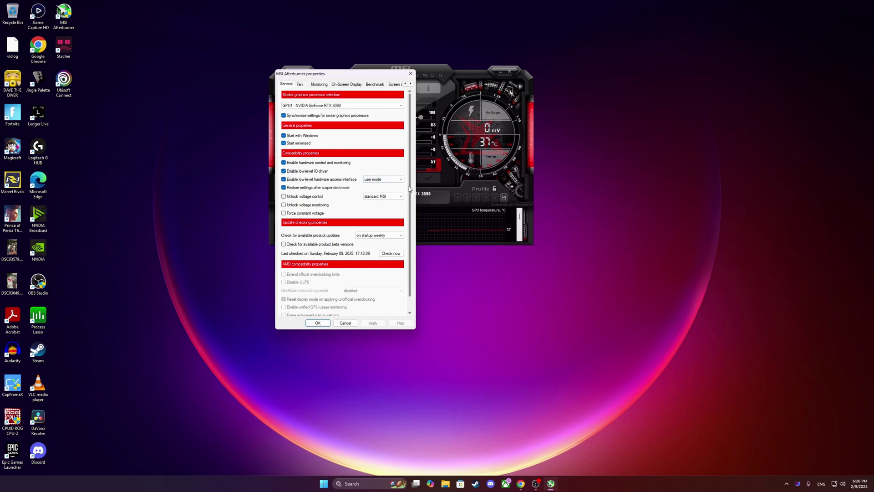
pyautogui.moveTo(408, 190); pyautogui.dragTo(409, 189)
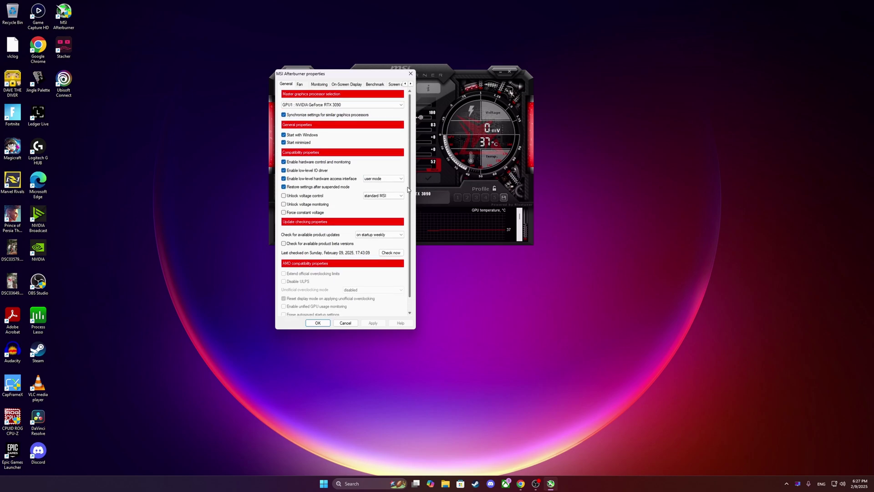
pyautogui.click(301, 87)
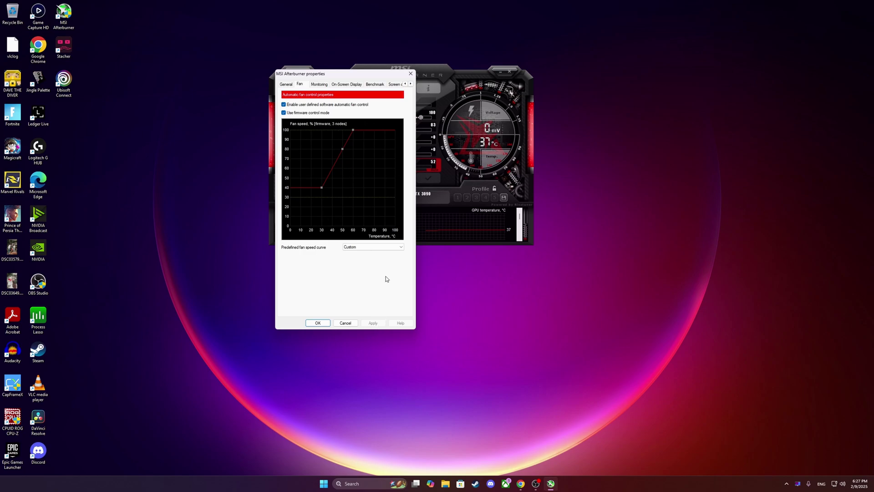
# Review the Monitoring tab's FB, BUS, VID, Power percent and Power graph properties
pyautogui.click(318, 85)
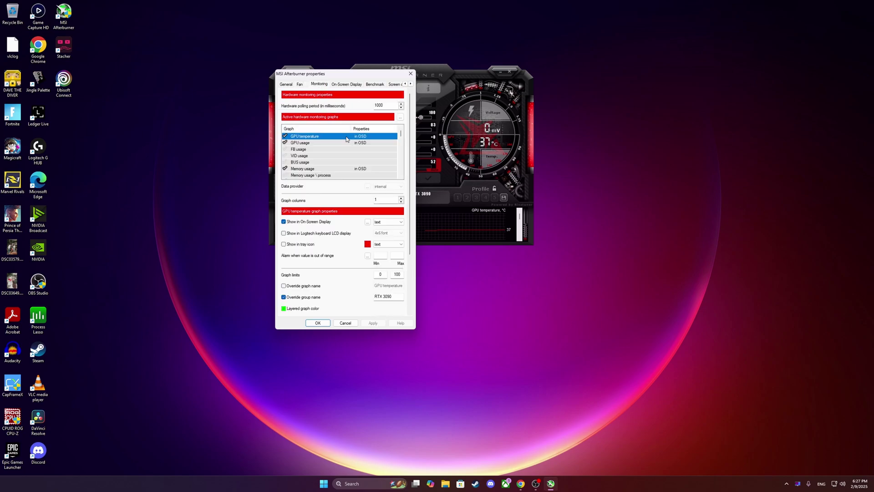
pyautogui.scroll(-6, 334, 146)
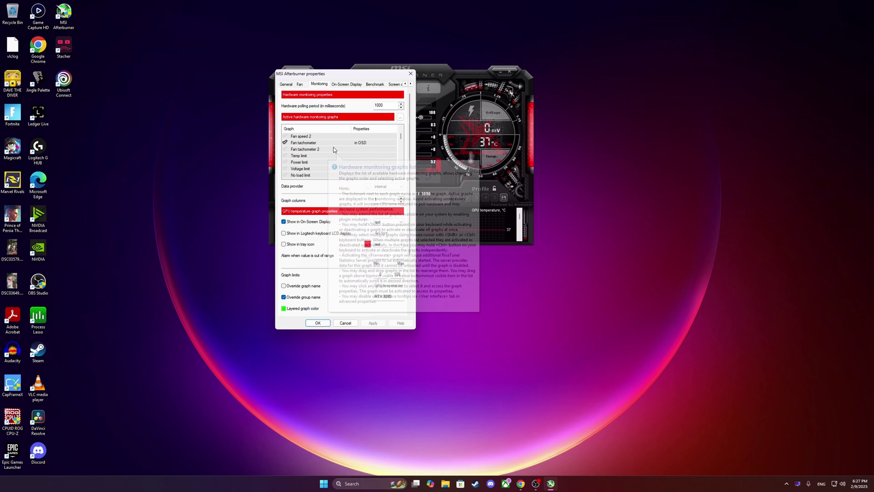
pyautogui.scroll(4, 326, 159)
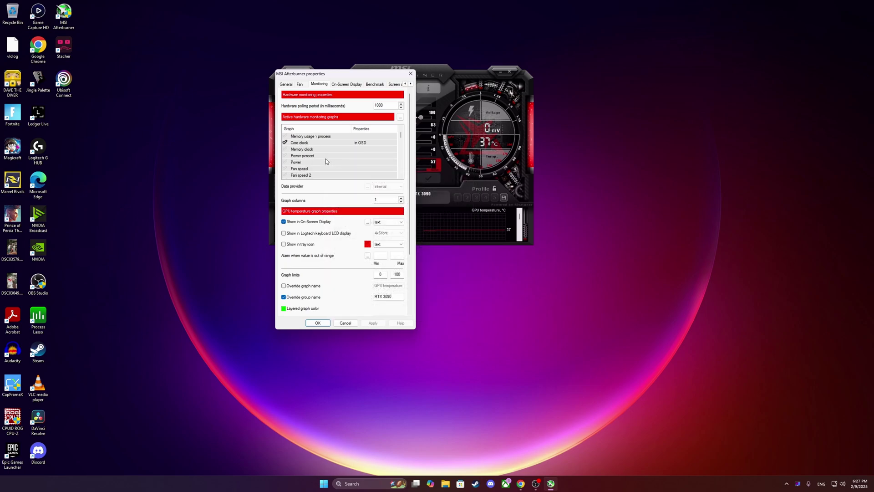
pyautogui.scroll(2, 305, 157)
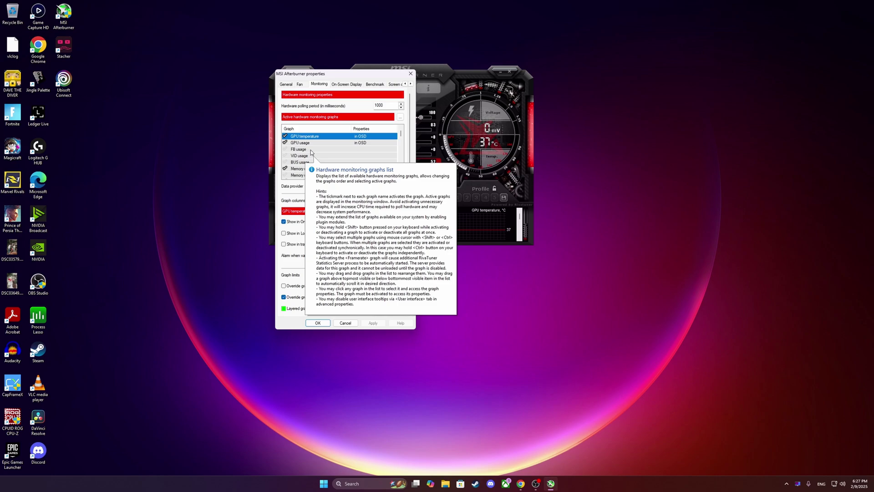
pyautogui.click(310, 149)
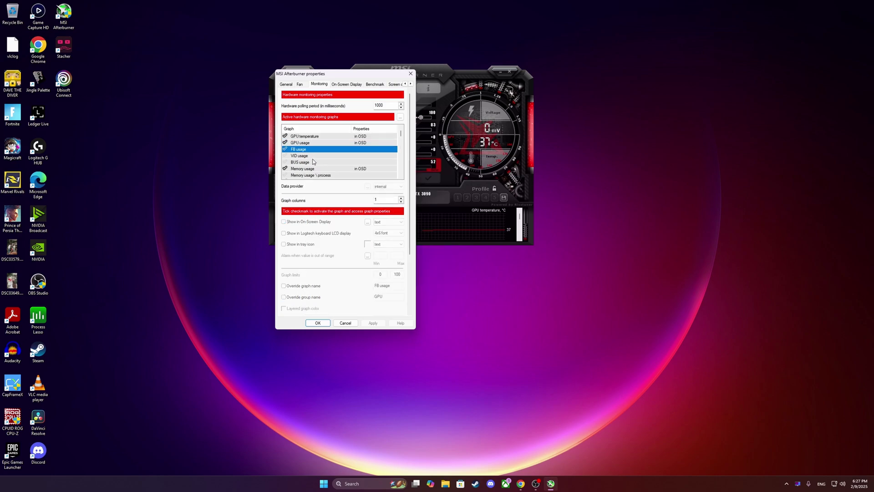
pyautogui.click(313, 162)
pyautogui.click(313, 156)
pyautogui.scroll(-2, 326, 160)
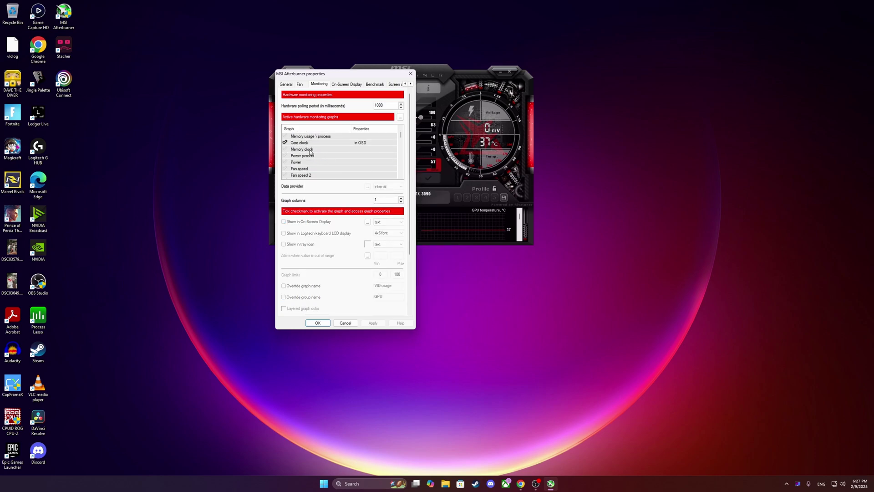
pyautogui.click(311, 155)
pyautogui.click(317, 162)
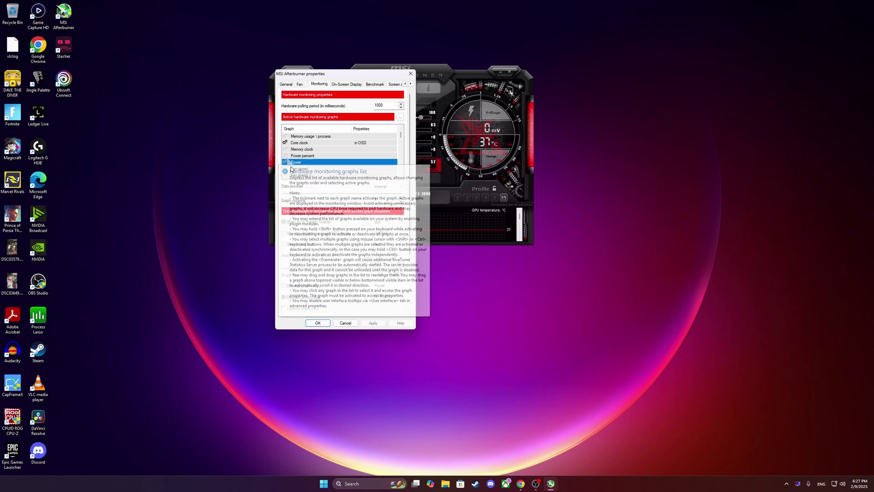
# Check the on-screen display toggle hotkey F5 and the GPU temperature graph properties
pyautogui.click(344, 85)
pyautogui.click(368, 106)
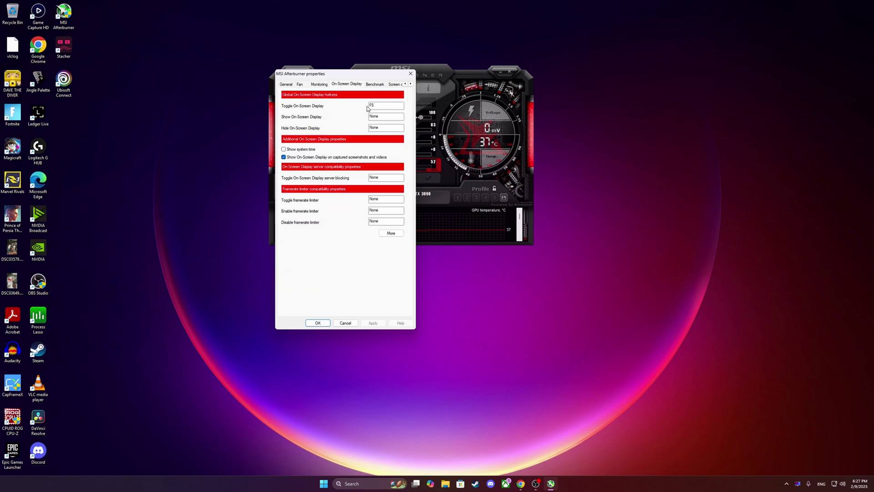
pyautogui.click(319, 84)
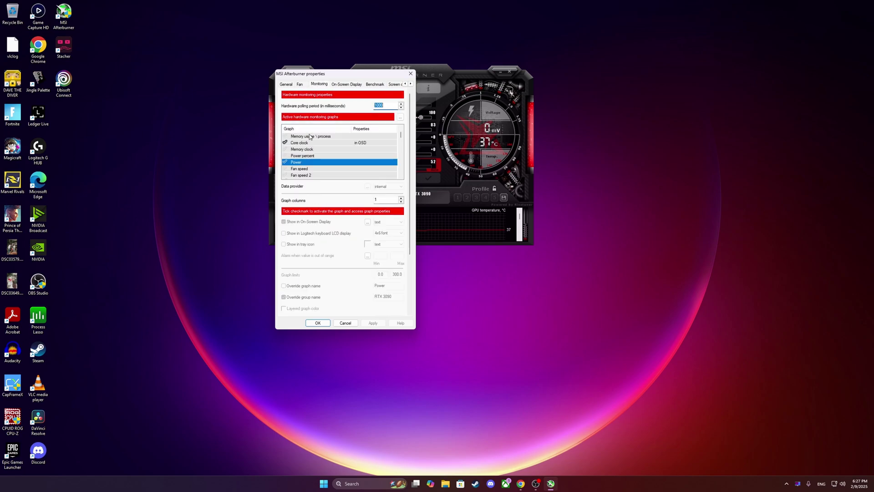
pyautogui.scroll(3, 307, 136)
pyautogui.click(294, 136)
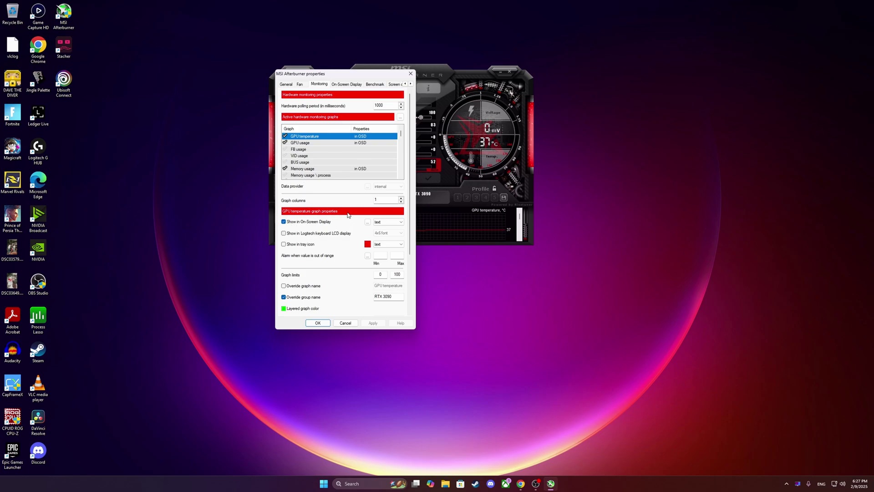
# Browse the OSD, Benchmark, capture and Profiles tabs, then check the skin list, keeping the current skin
pyautogui.click(348, 85)
pyautogui.click(371, 85)
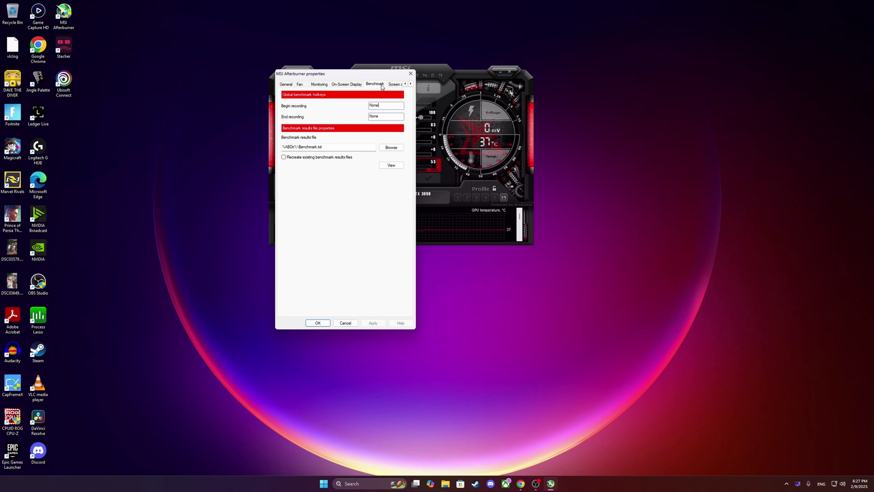
pyautogui.click(390, 85)
pyautogui.click(398, 85)
pyautogui.click(399, 86)
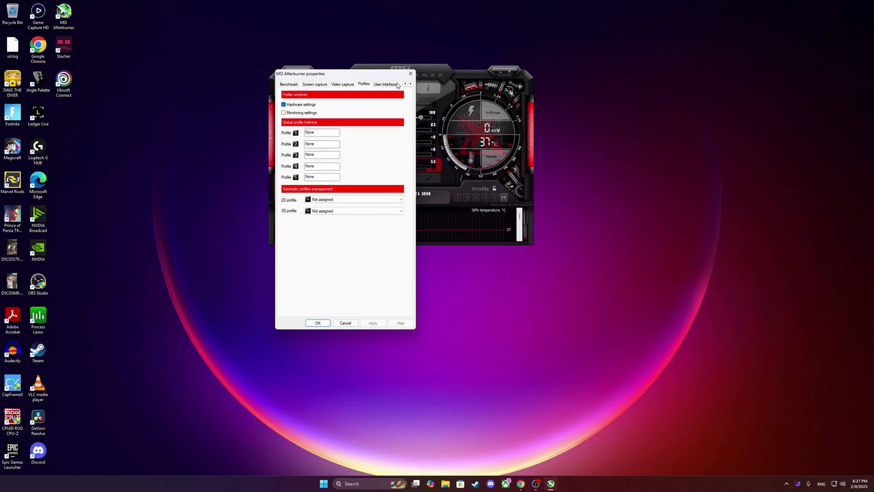
pyautogui.click(399, 85)
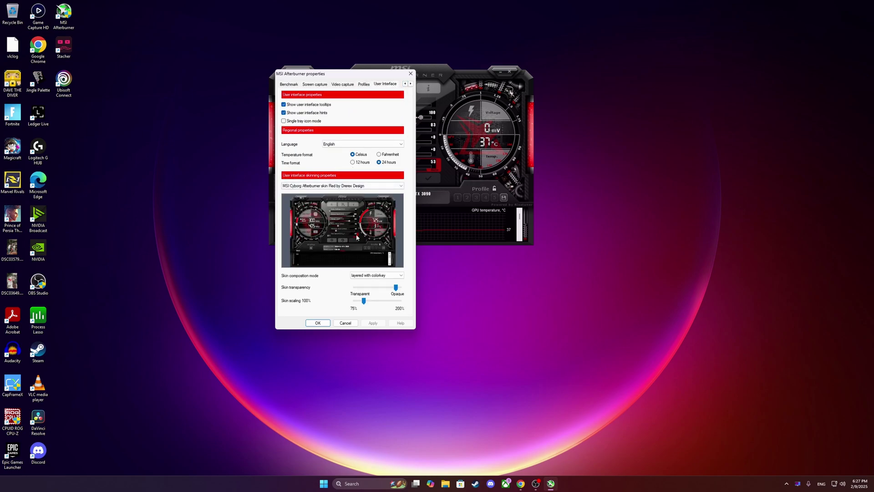
pyautogui.click(337, 186)
pyautogui.click(314, 177)
# Close properties, detach and re-attach the hardware monitor, then close Afterburner
pyautogui.click(321, 324)
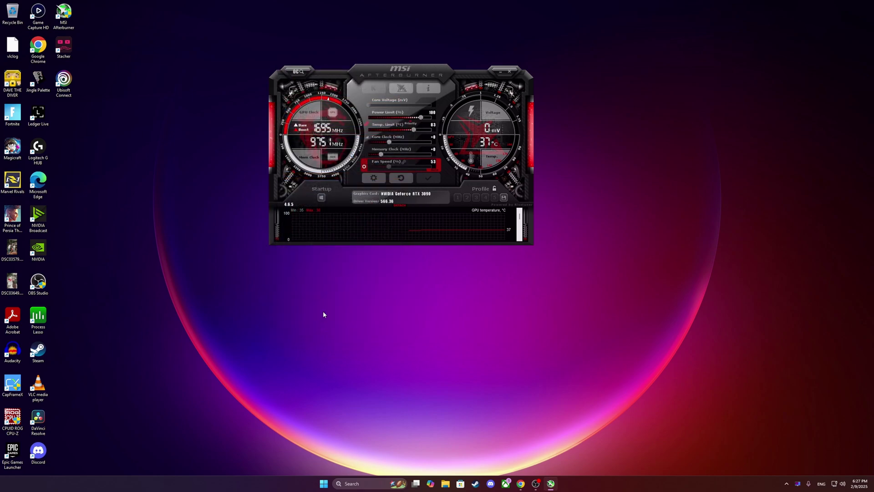
pyautogui.click(402, 208)
pyautogui.moveTo(208, 210); pyautogui.dragTo(491, 199)
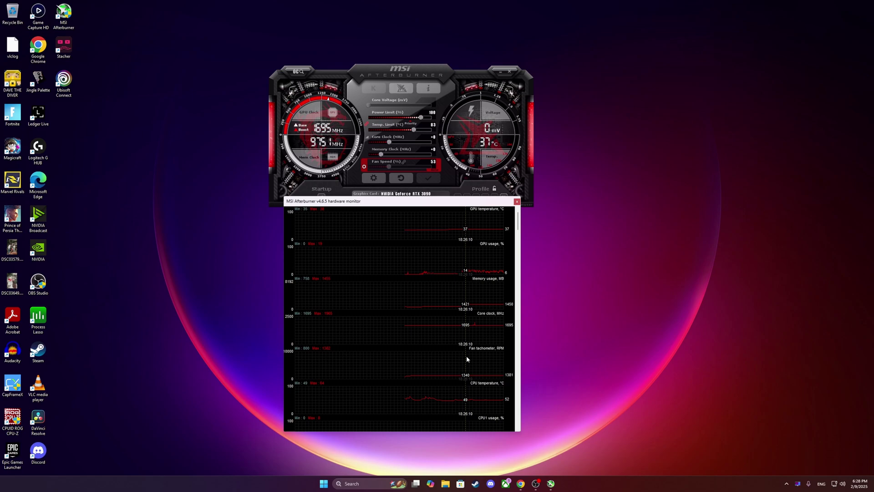
pyautogui.doubleClick(472, 395)
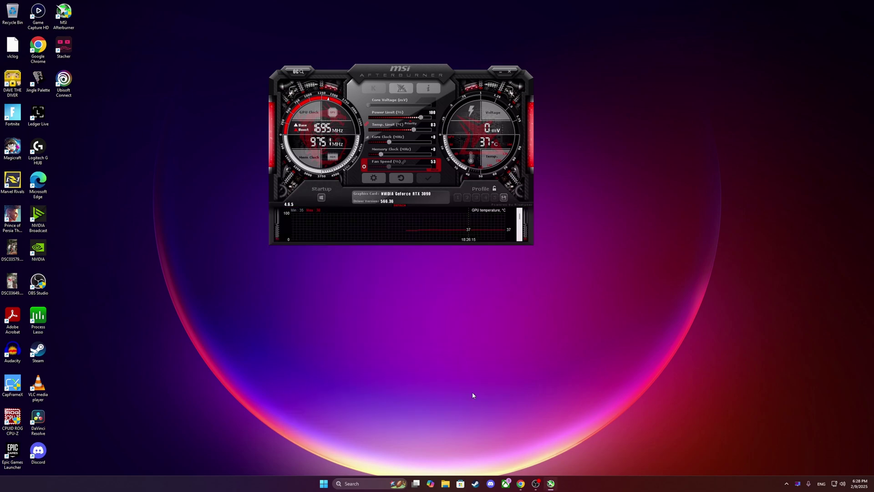
pyautogui.click(509, 70)
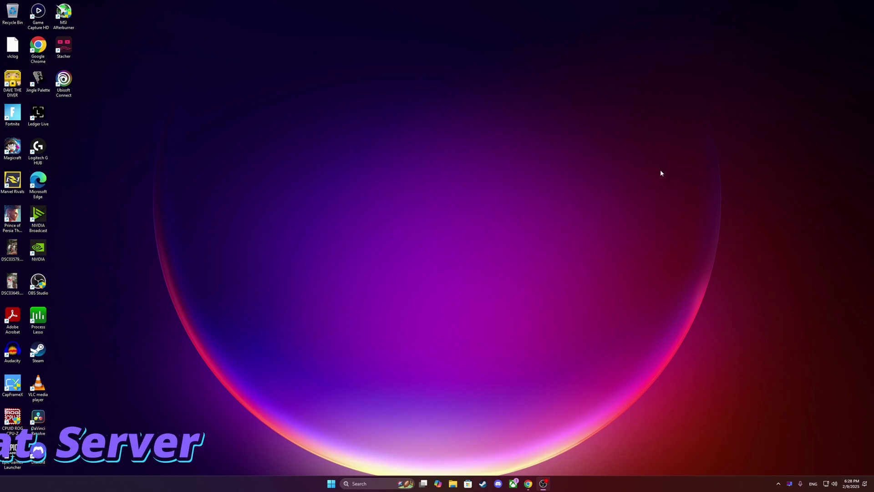
# Open RTSS, turn off the on-screen display with Ctrl+Shift+O, select Global, and open Setup
pyautogui.click(790, 484)
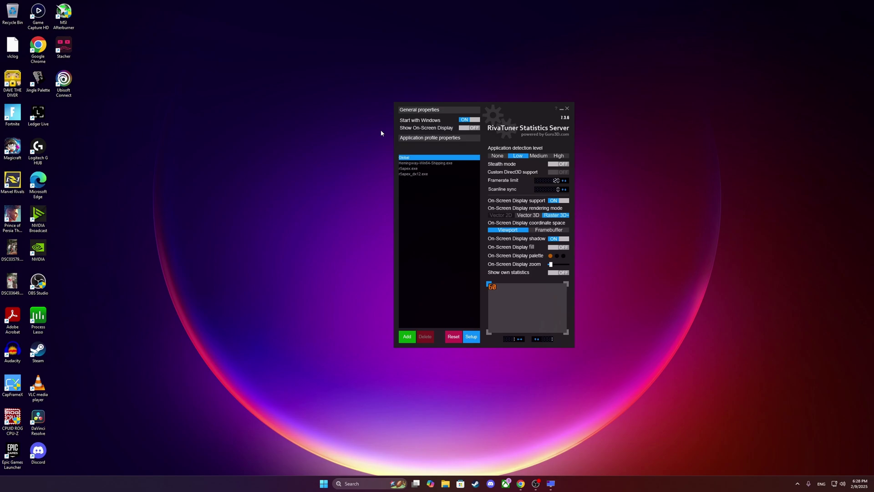
pyautogui.hotkey('ctrl', 'shift', 'o')
pyautogui.click(565, 285)
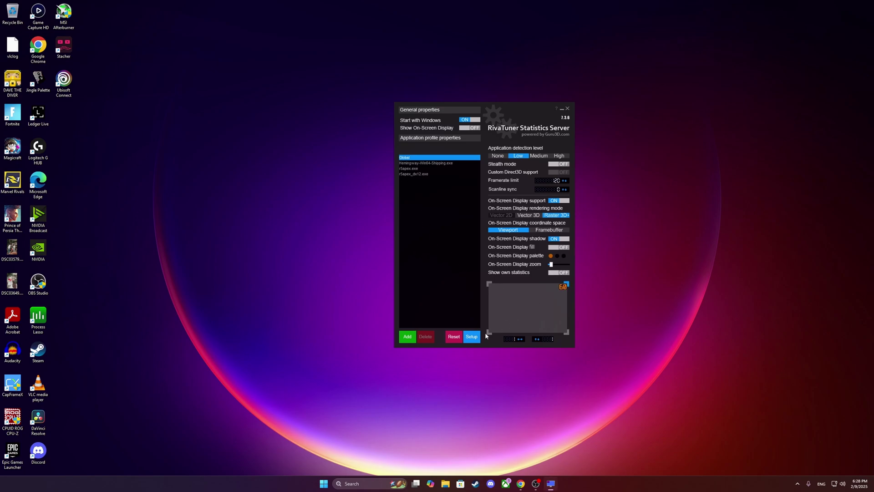
pyautogui.click(414, 164)
pyautogui.press('Down')
pyautogui.press('Down')
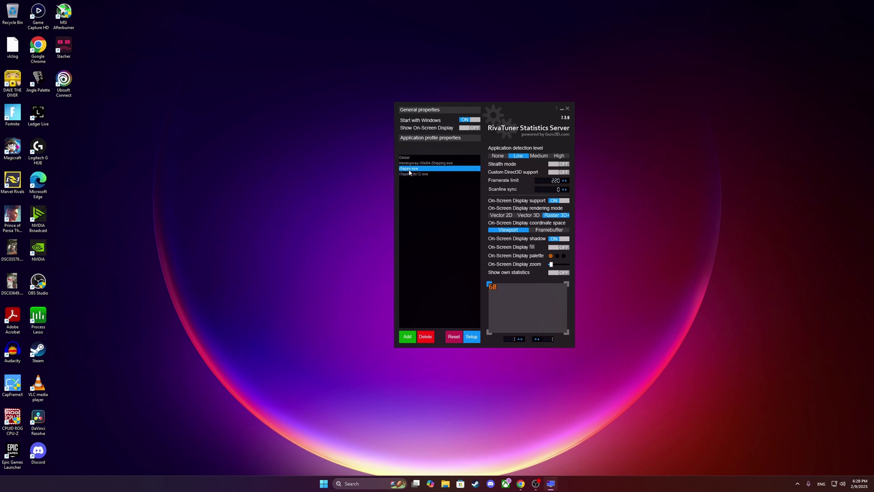
pyautogui.click(428, 158)
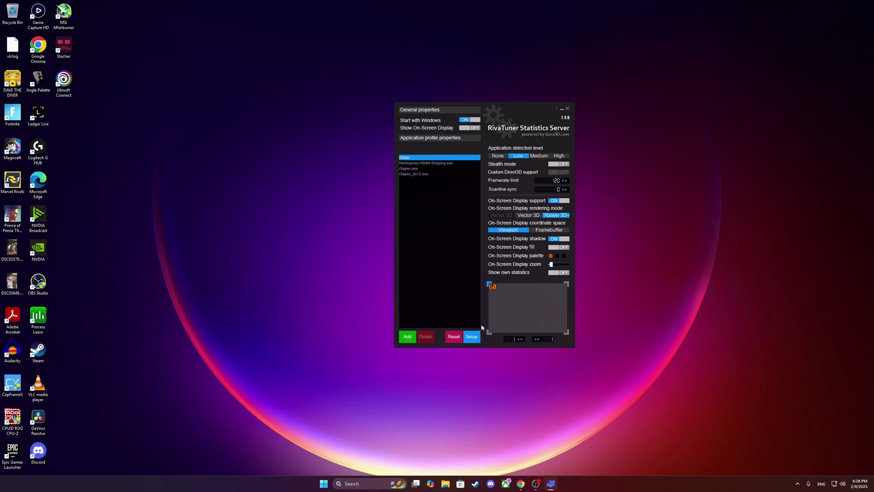
pyautogui.click(477, 338)
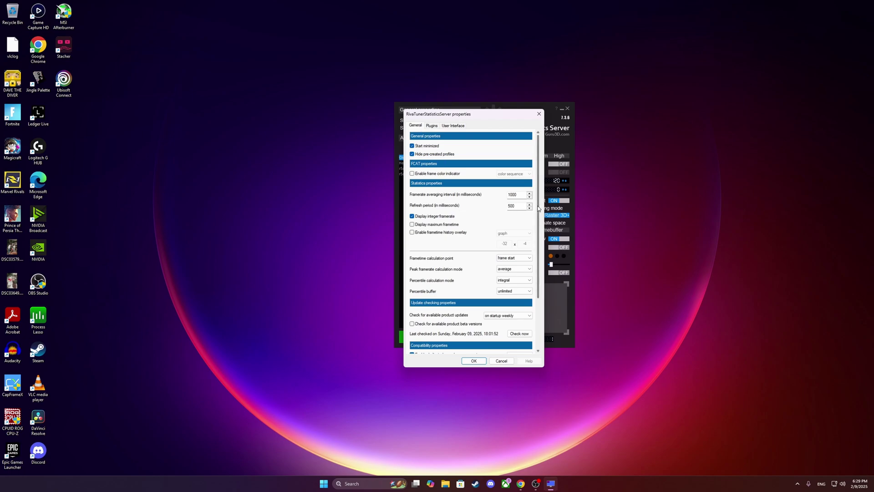
# Keep the framerate limiter on NVIDIA reflex and cancel the properties dialog
pyautogui.moveTo(539, 207); pyautogui.dragTo(540, 263)
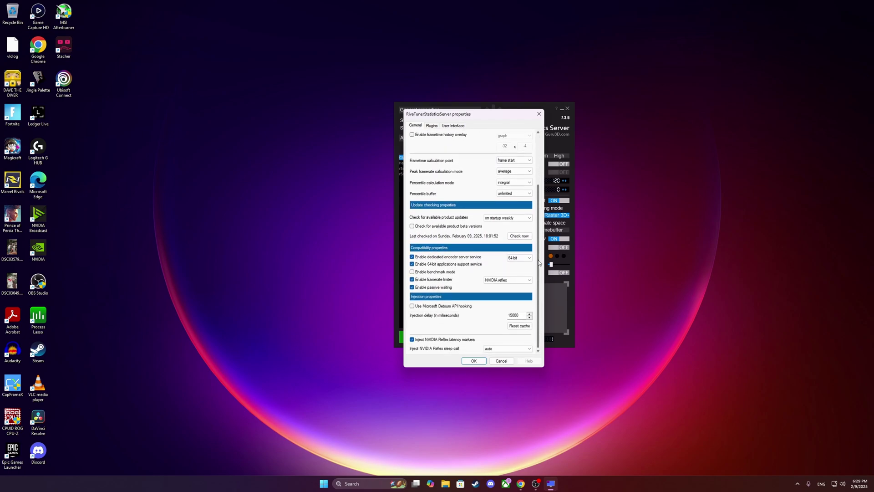
pyautogui.click(511, 281)
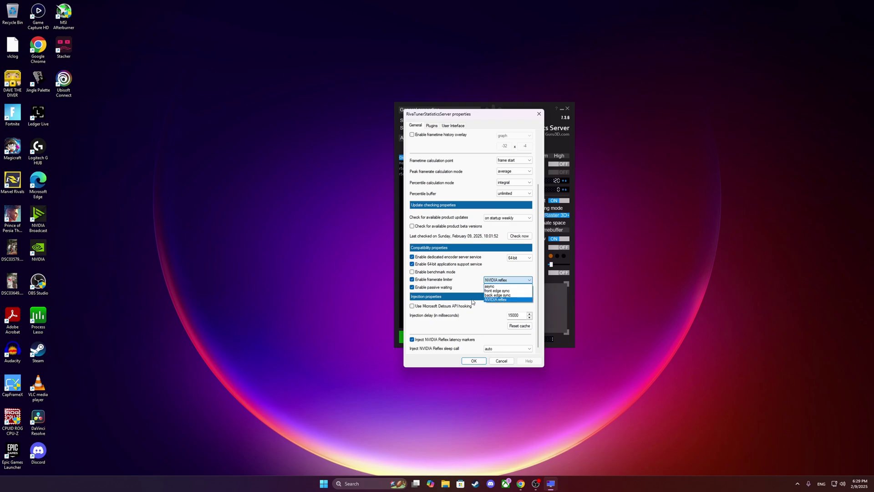
pyautogui.click(507, 302)
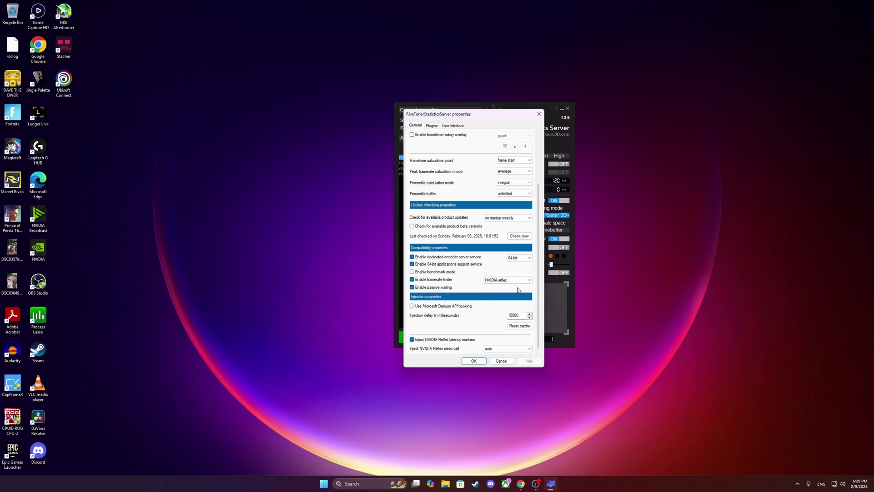
pyautogui.click(500, 360)
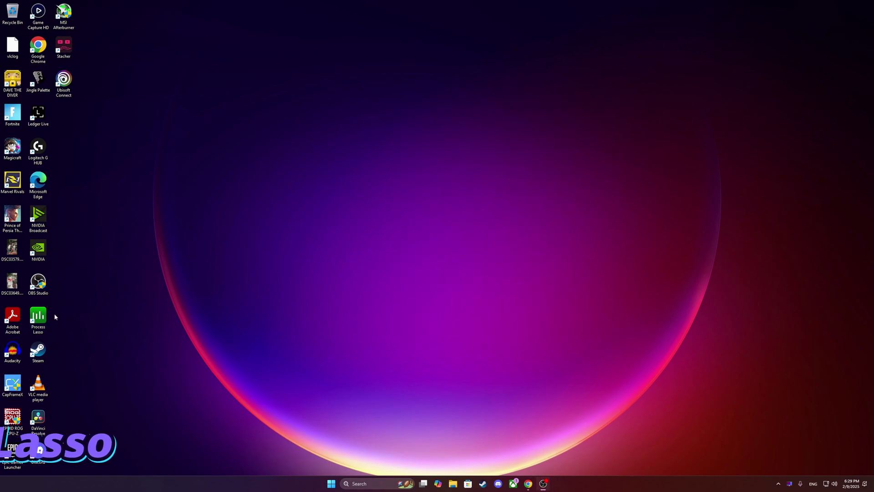
# Launch Process Lasso from its desktop shortcut and maximize its window
pyautogui.moveTo(39, 317); pyautogui.dragTo(424, 182)
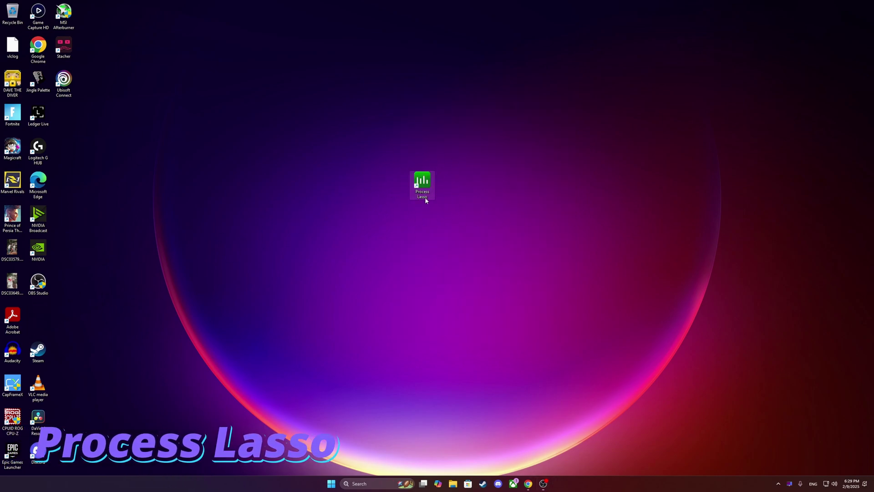
pyautogui.doubleClick(423, 184)
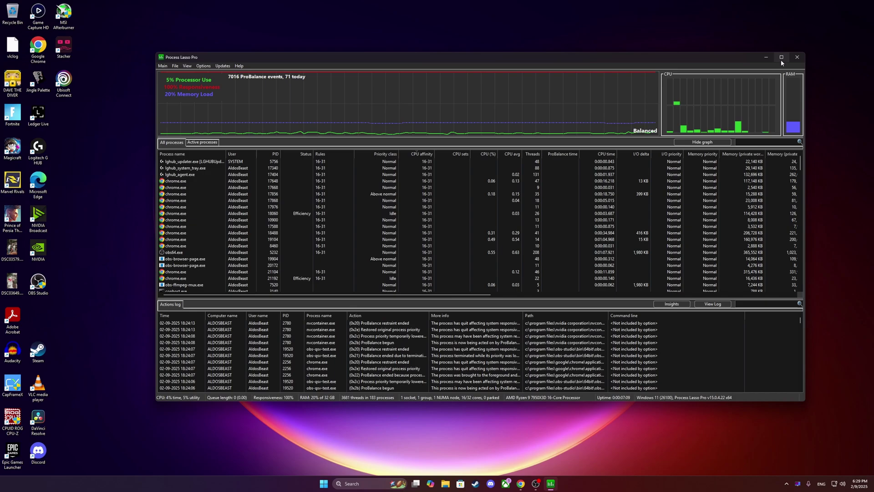
pyautogui.click(781, 57)
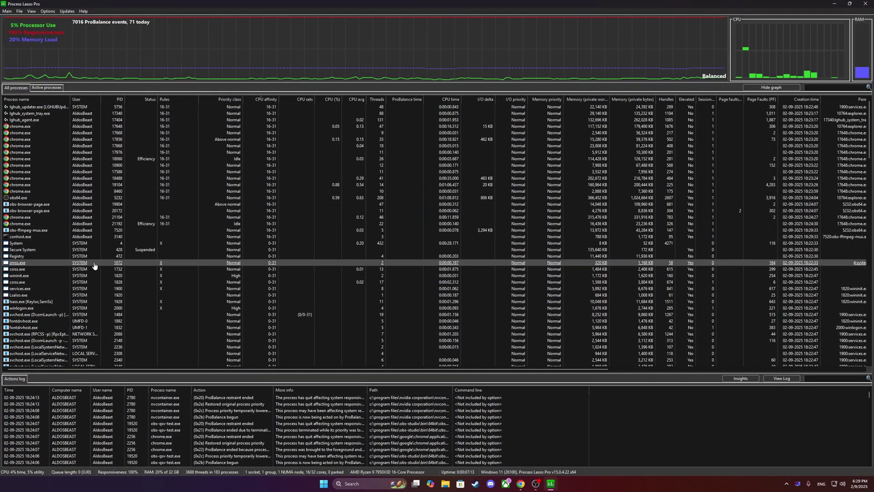
# Give obs64.exe a permanent CPU affinity of CPUs 16–31 (CCD1: freq)
pyautogui.rightClick(34, 199)
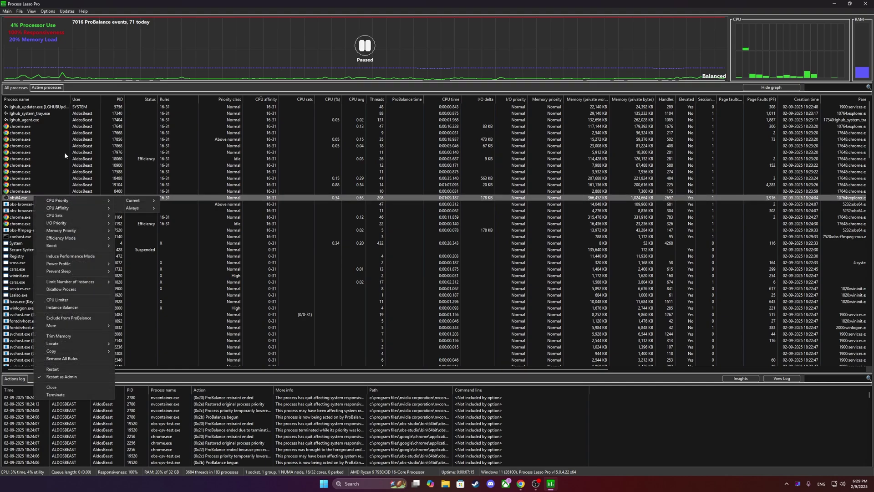
pyautogui.moveTo(91, 208)
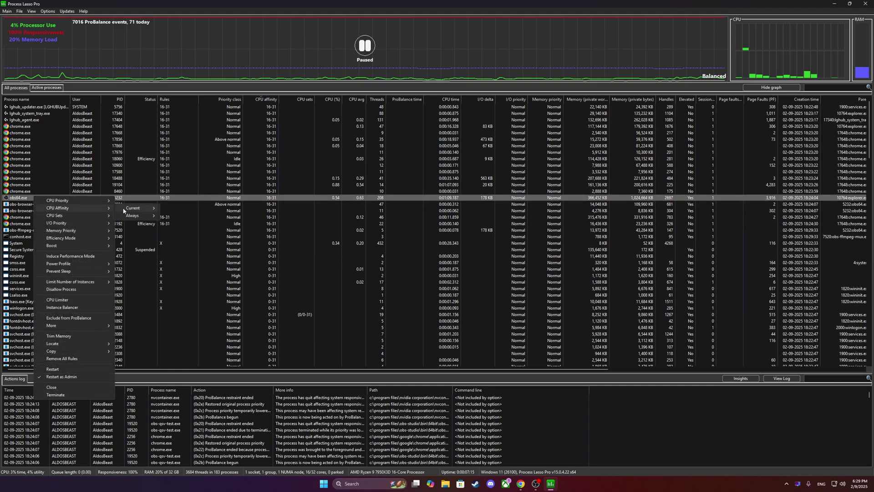
pyautogui.moveTo(137, 211)
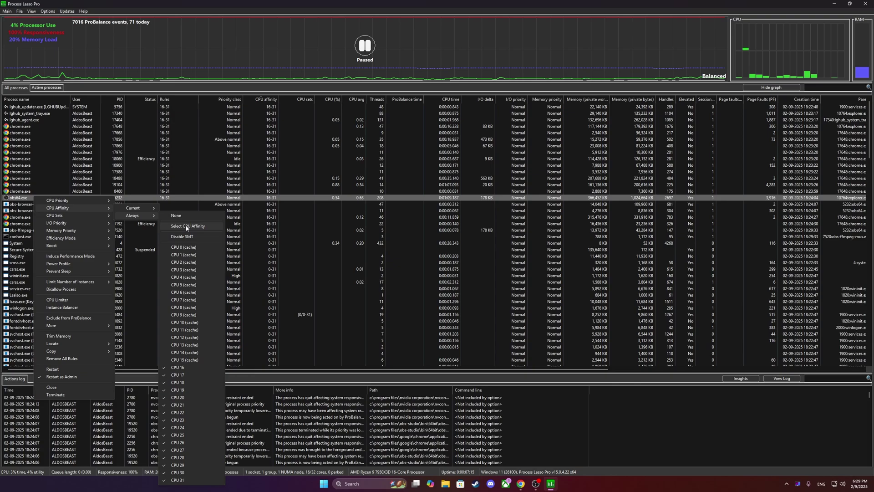
pyautogui.click(187, 226)
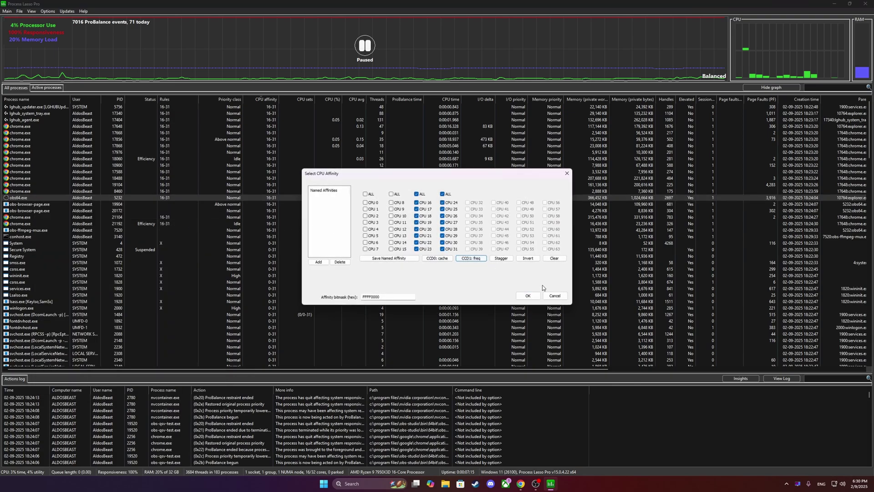
pyautogui.click(528, 296)
# Scroll through Process Lasso's active process list to review the running processes
pyautogui.click(50, 282)
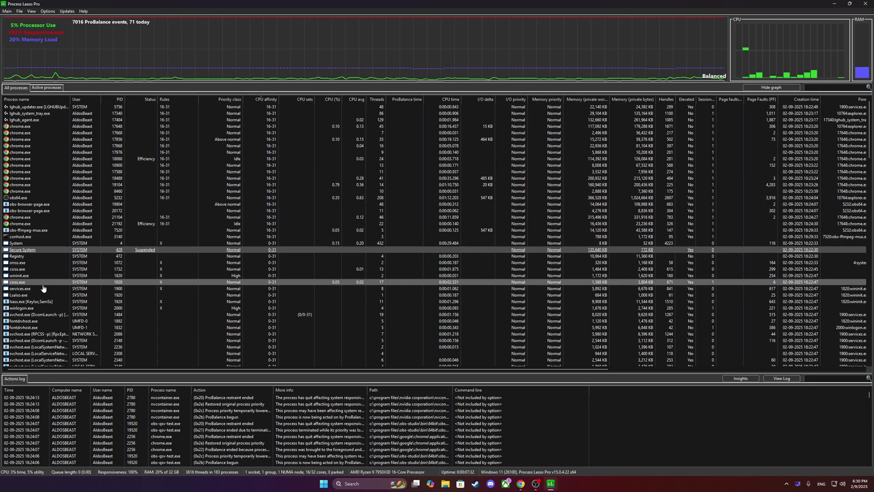
pyautogui.scroll(-5, 109, 277)
pyautogui.scroll(-15, 109, 276)
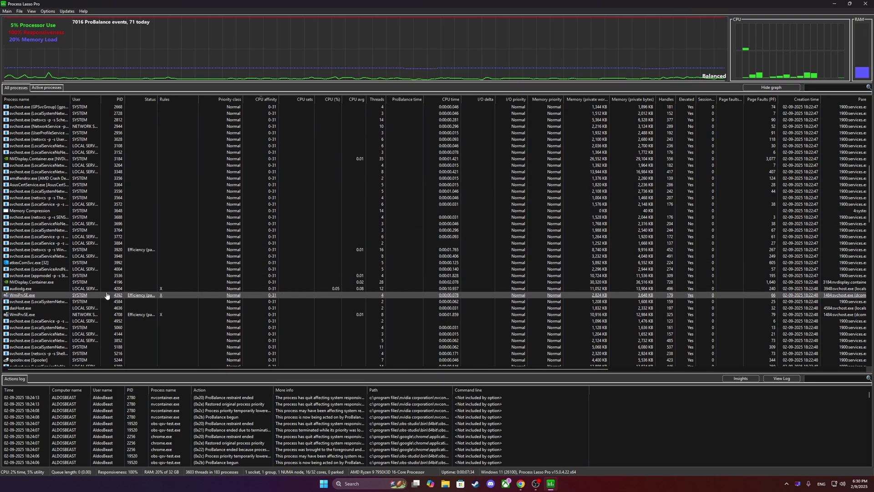
pyautogui.scroll(20, 122, 291)
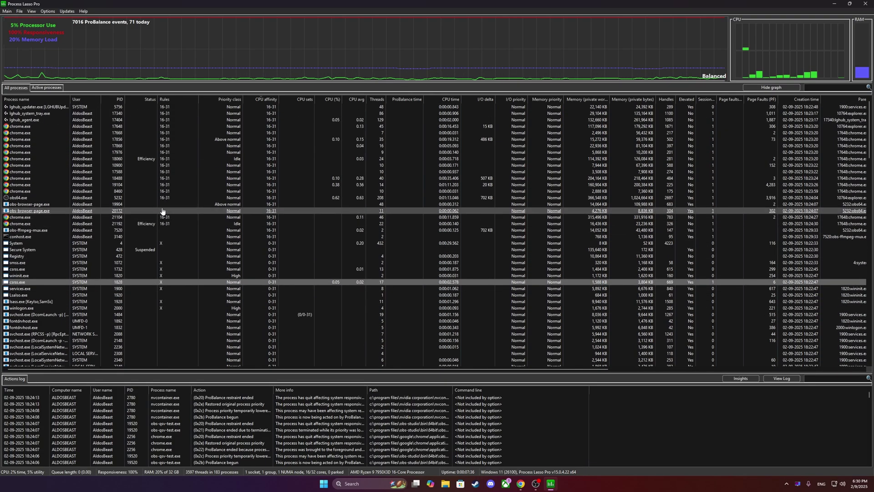
# Sort by the Rules column so X-rule System processes lead, then review the 16–31 affinity processes
pyautogui.click(171, 101)
pyautogui.click(175, 99)
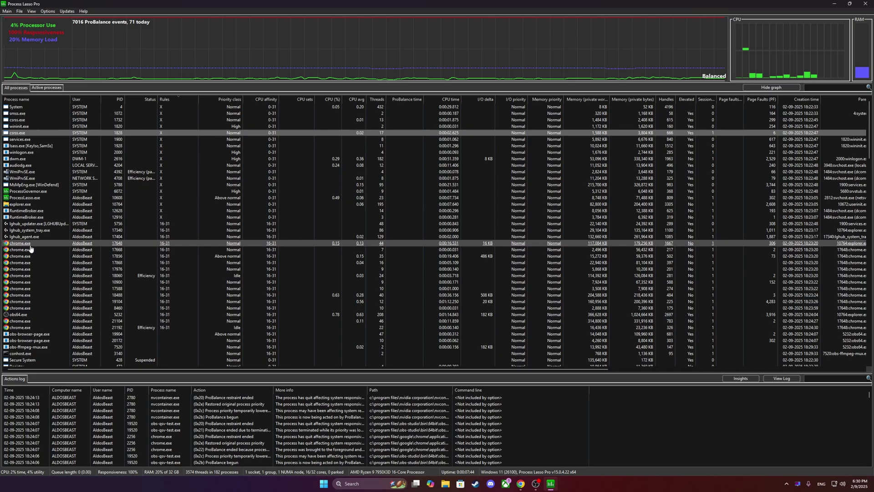
pyautogui.moveTo(41, 334)
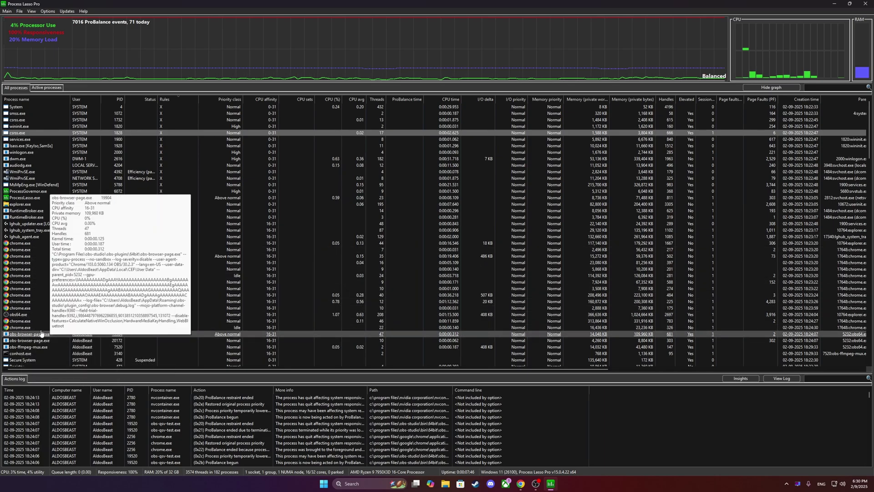
pyautogui.scroll(-1, 295, 288)
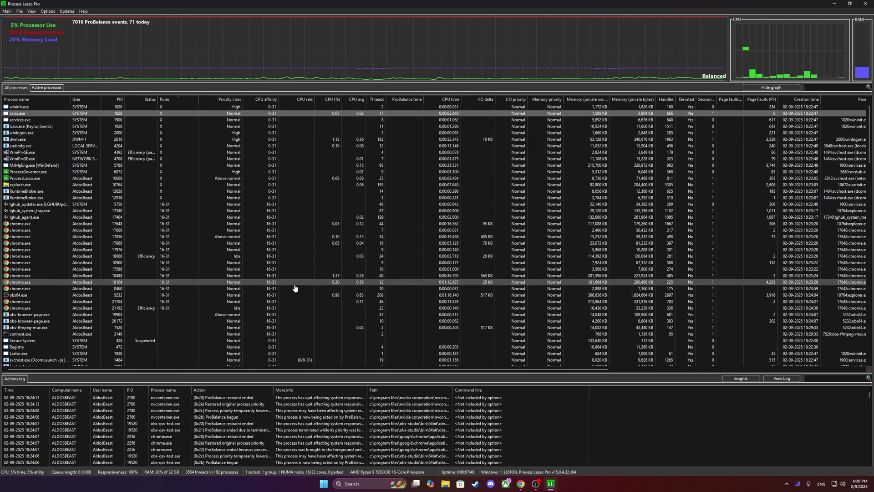
pyautogui.scroll(-15, 294, 287)
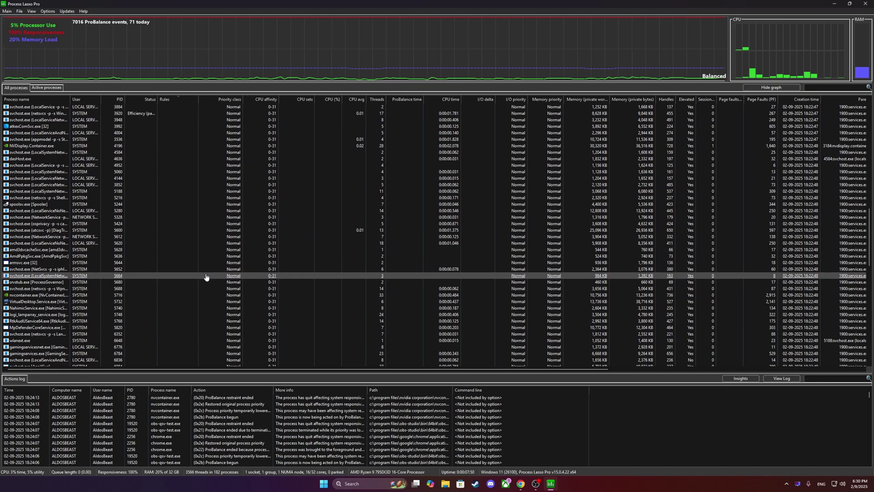
pyautogui.scroll(-12, 205, 276)
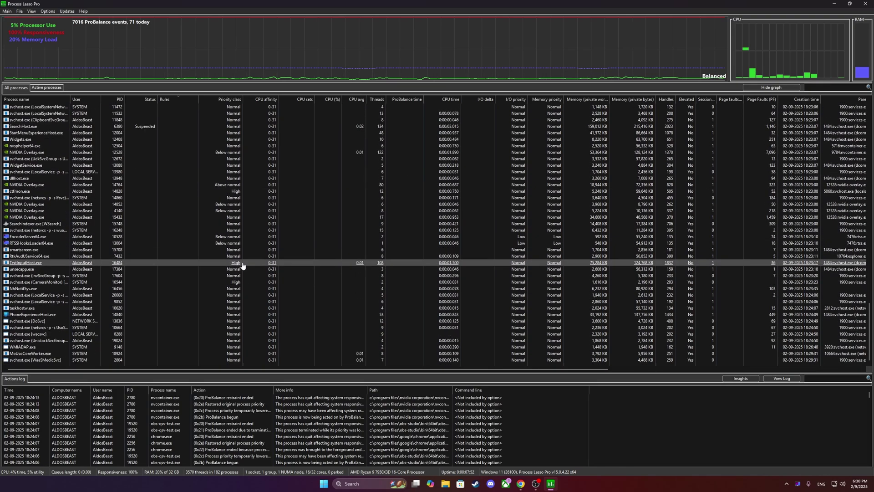
pyautogui.moveTo(867, 323); pyautogui.dragTo(867, 295)
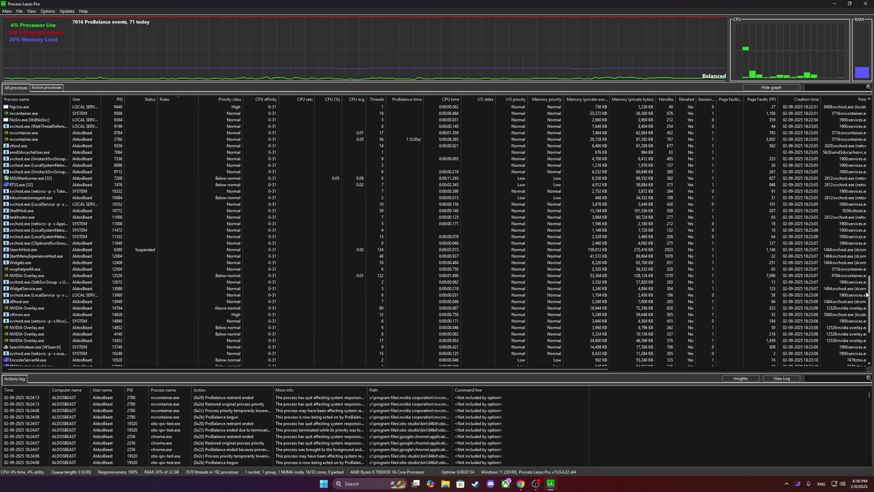
pyautogui.scroll(-6, 856, 183)
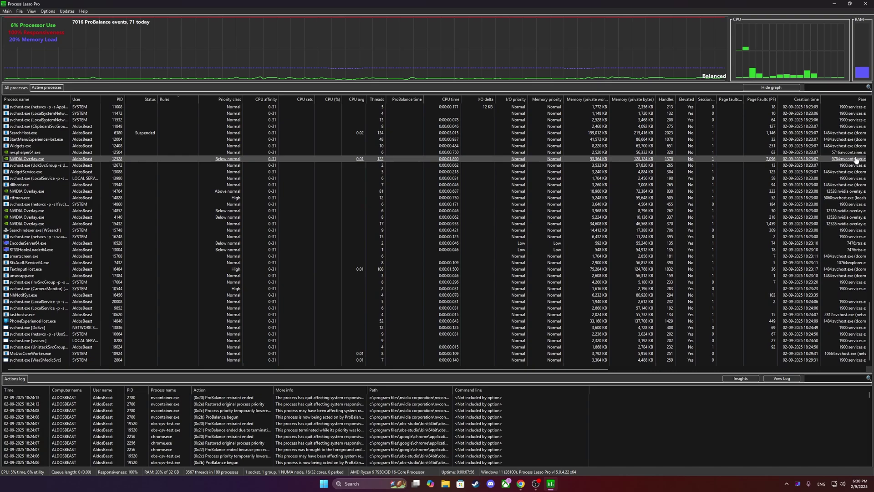
pyautogui.moveTo(869, 330); pyautogui.dragTo(864, 113)
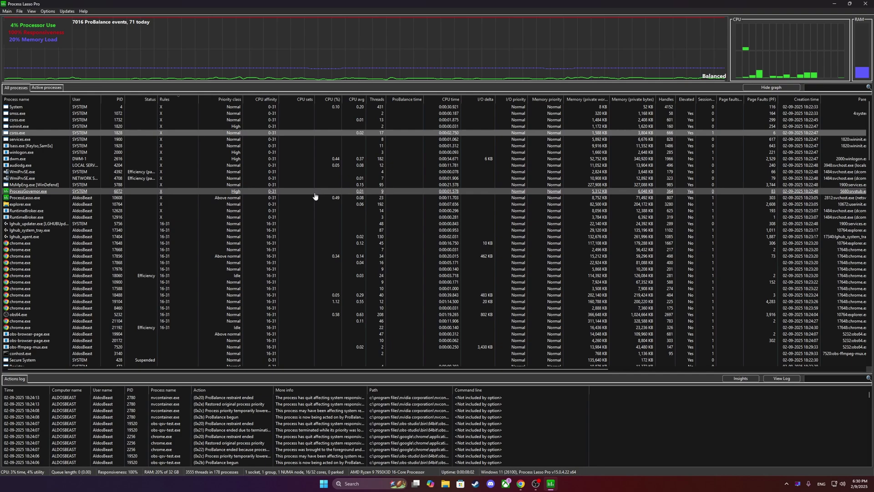
# Confirm chrome.exe keeps its Always CPU affinity of 16–31, then show the Main menu mode settings
pyautogui.rightClick(29, 244)
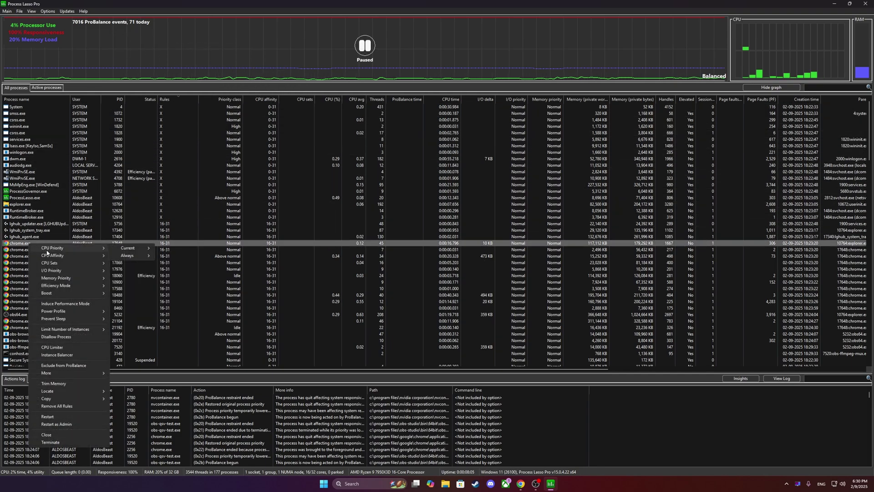
pyautogui.moveTo(80, 258)
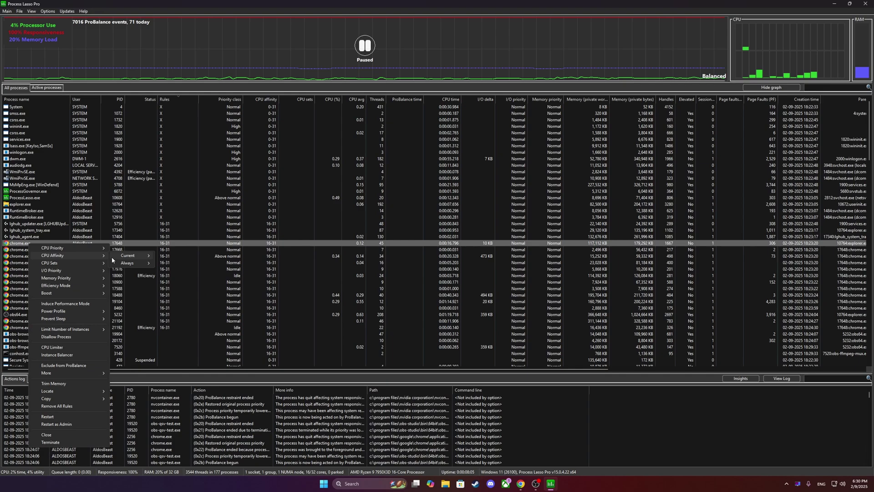
pyautogui.moveTo(129, 264)
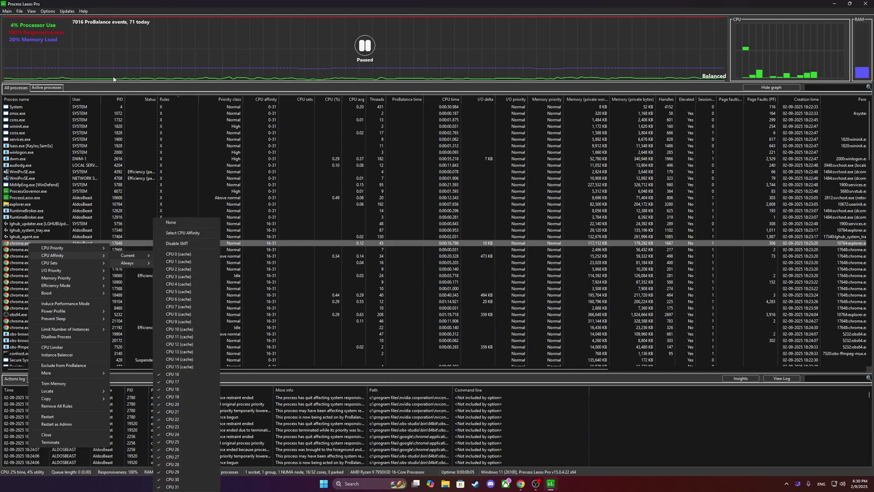
pyautogui.click(129, 168)
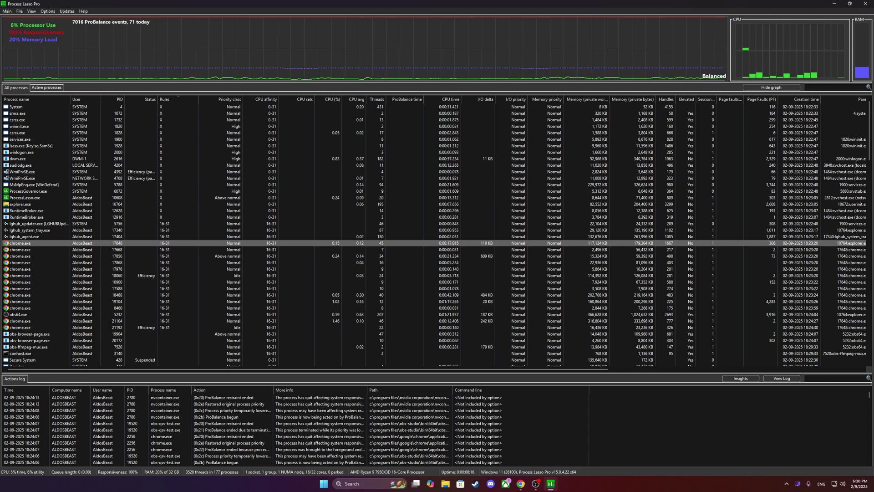
pyautogui.click(7, 11)
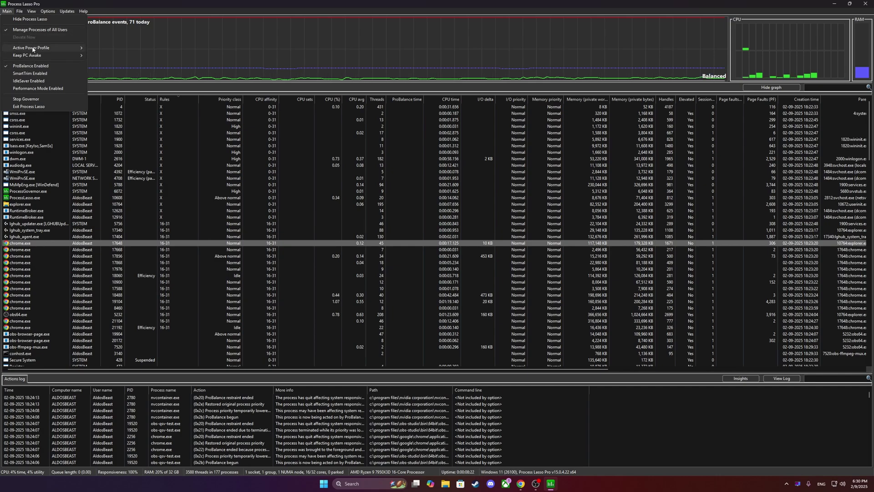
pyautogui.moveTo(48, 11)
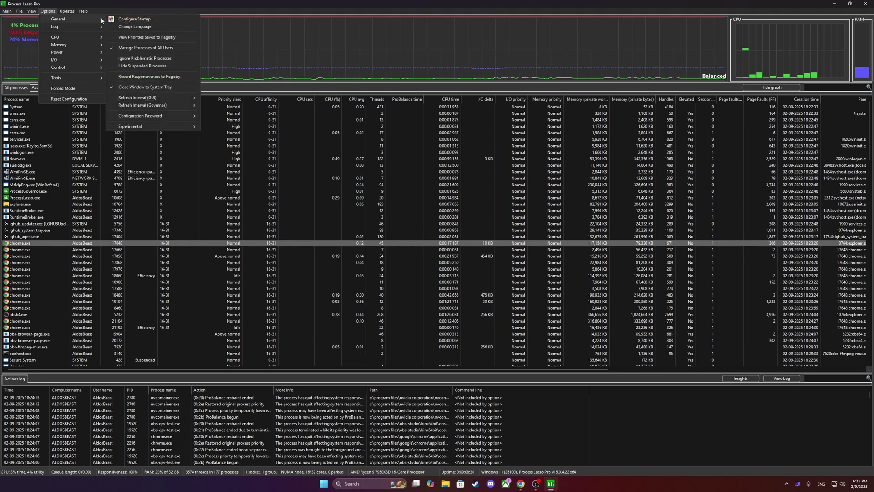
pyautogui.click(129, 19)
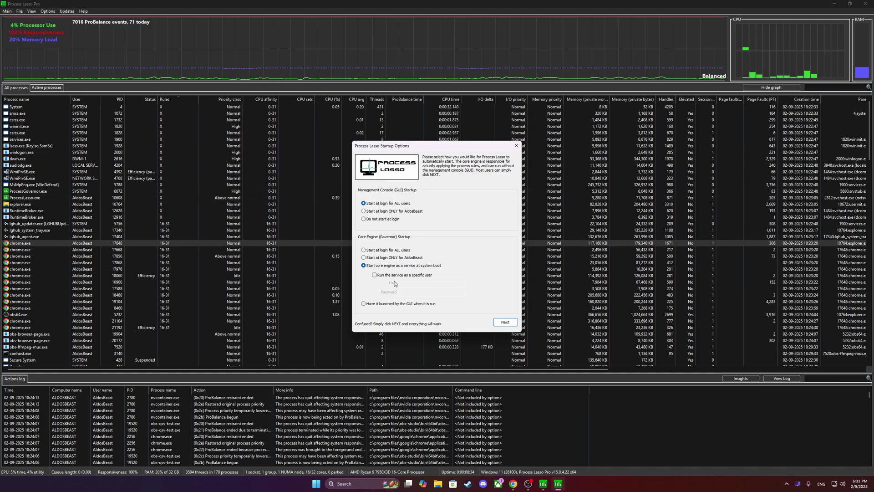
pyautogui.click(517, 145)
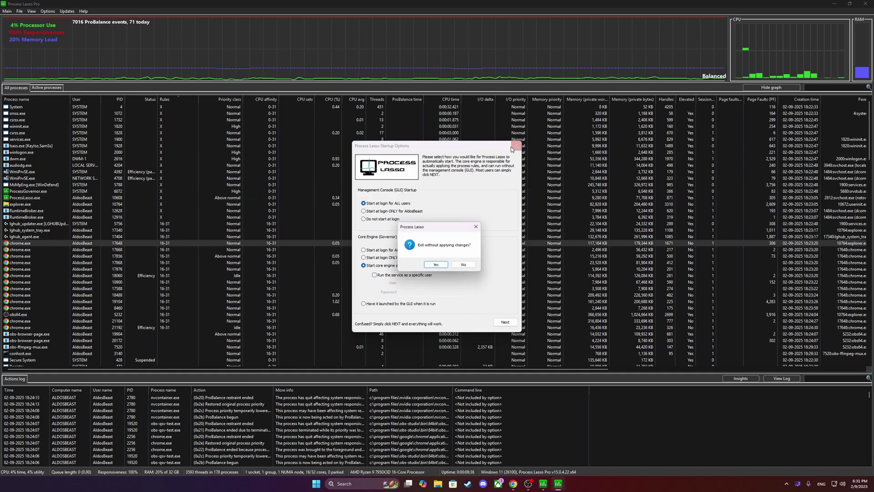
pyautogui.click(436, 265)
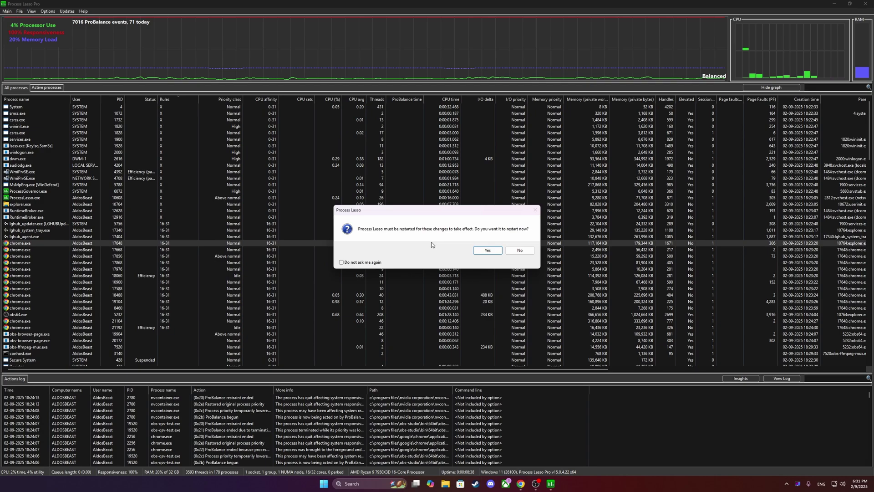
pyautogui.click(519, 250)
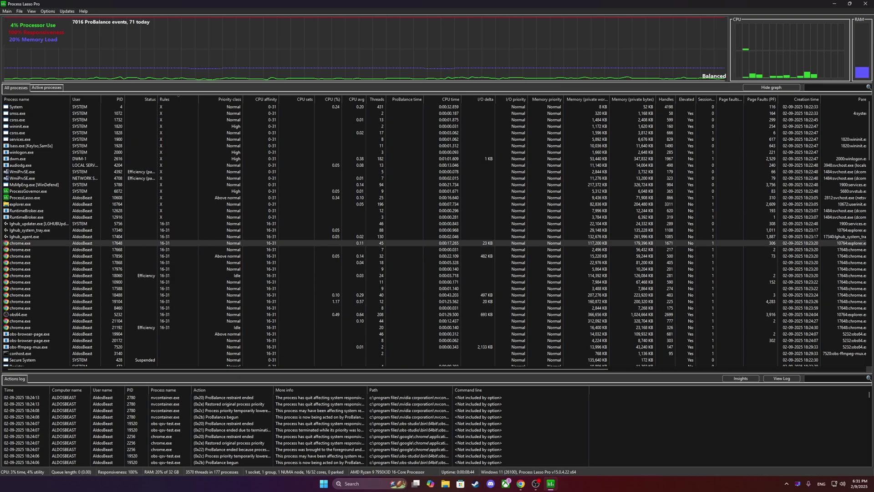
# Close Process Lasso and open Device Manager via search, maximized
pyautogui.hotkey('alt', 'F4')
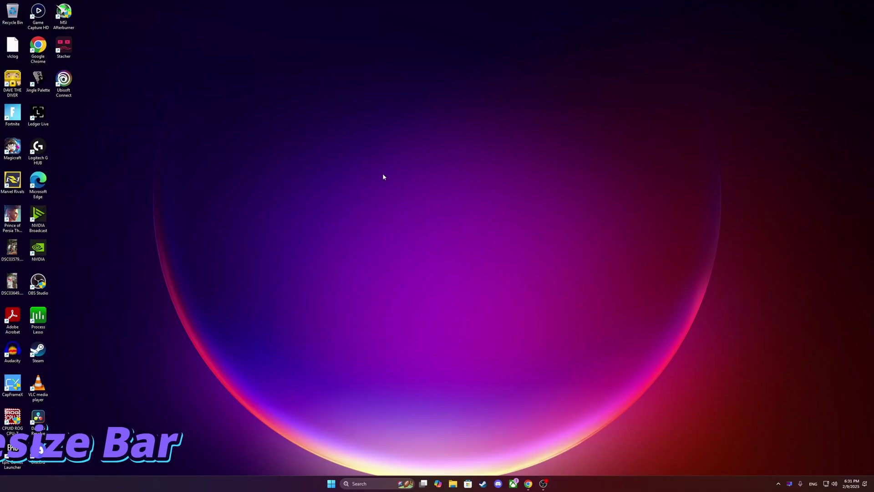
pyautogui.press('super')
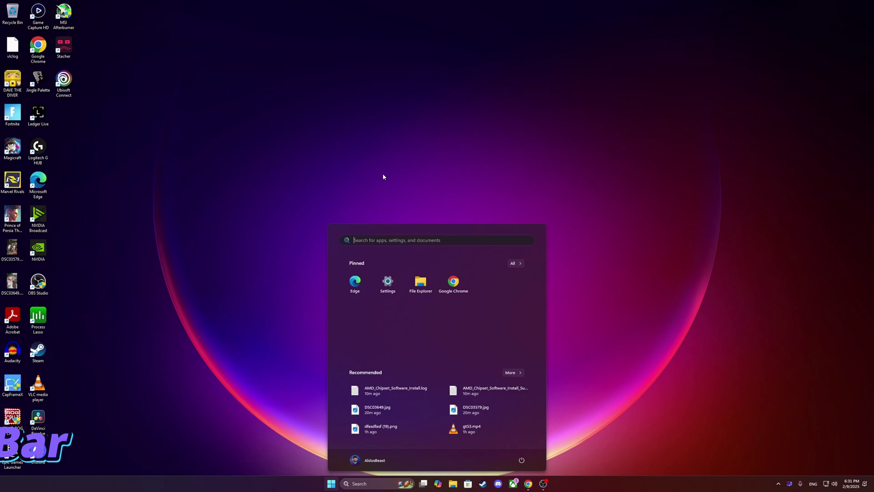
pyautogui.write('device manager')
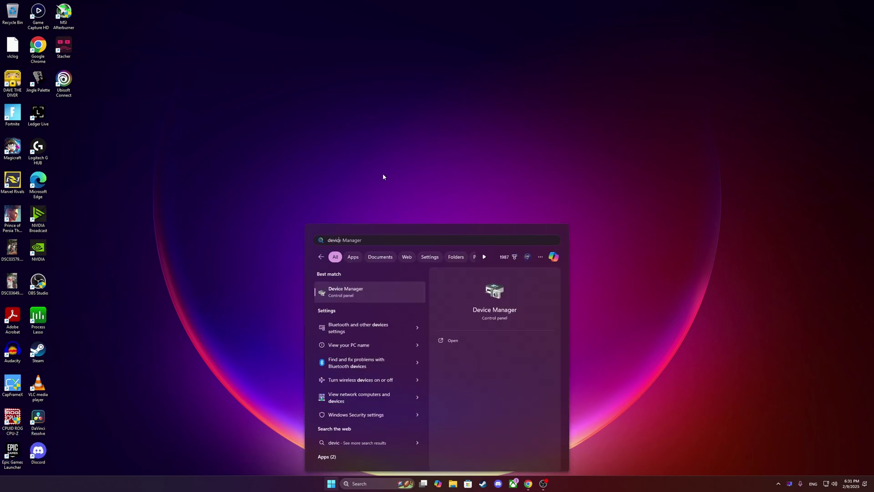
pyautogui.press('Return')
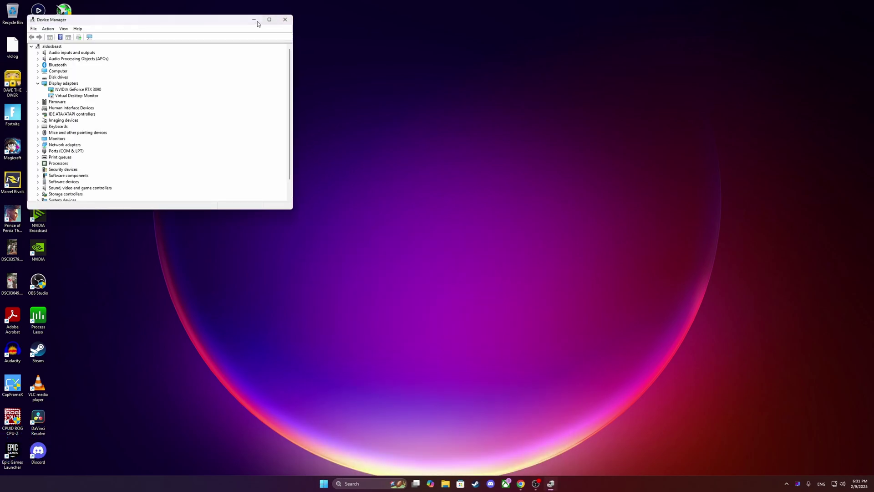
pyautogui.moveTo(226, 17); pyautogui.dragTo(515, 20)
pyautogui.click(558, 23)
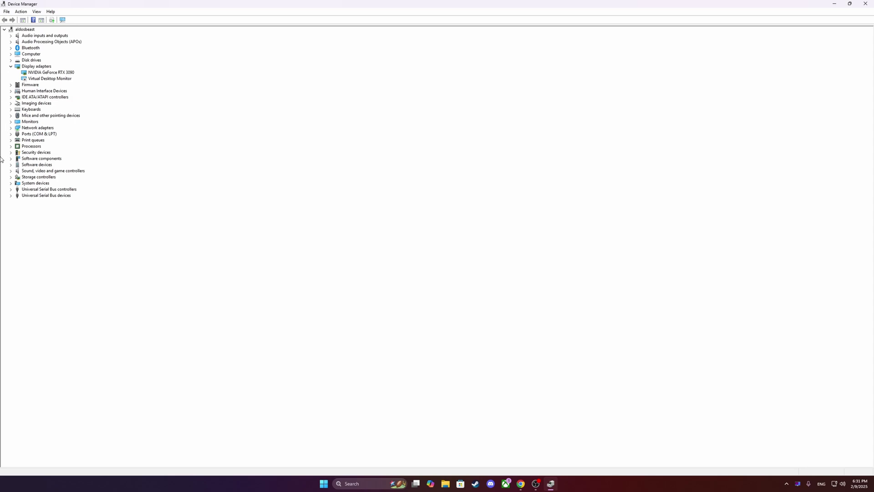
# Inspect the RTX 3090's Large Memory Range in its Resources tab, then close Device Manager
pyautogui.click(40, 74)
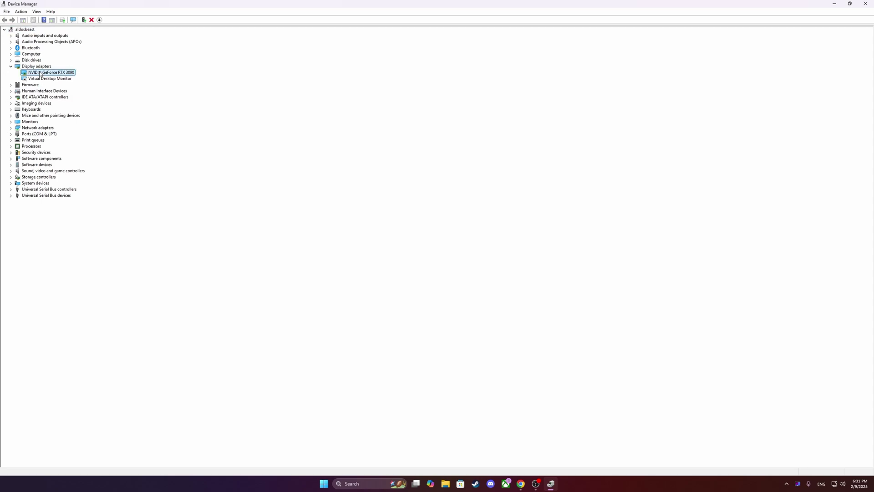
pyautogui.doubleClick(40, 73)
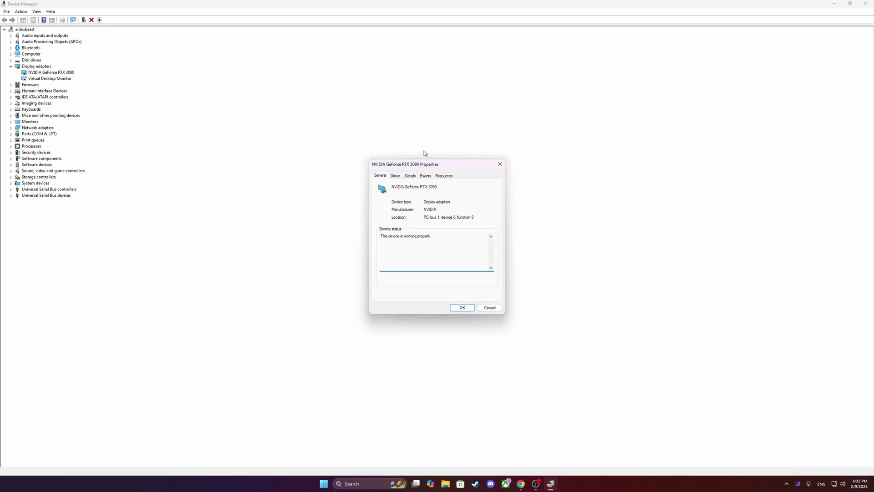
pyautogui.click(445, 177)
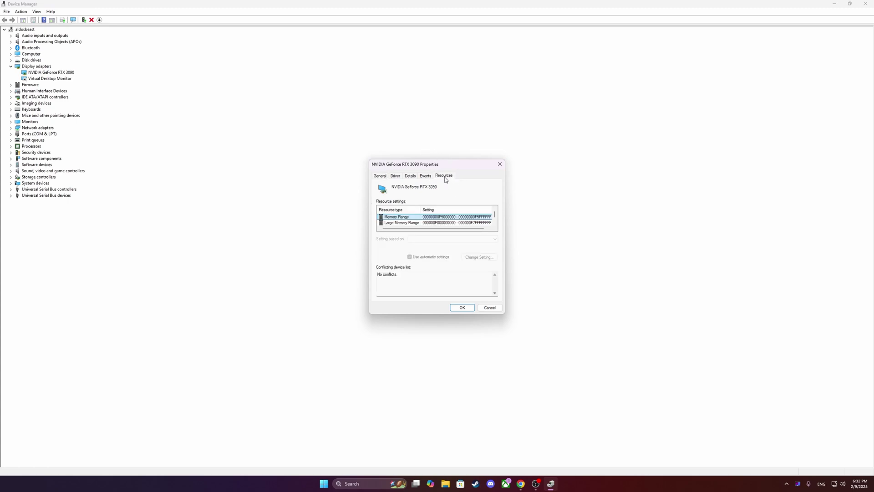
pyautogui.click(401, 222)
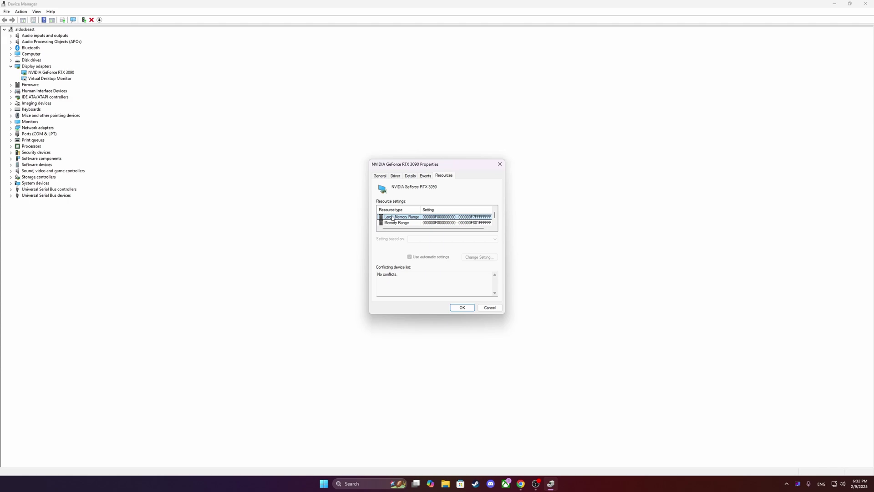
pyautogui.click(490, 307)
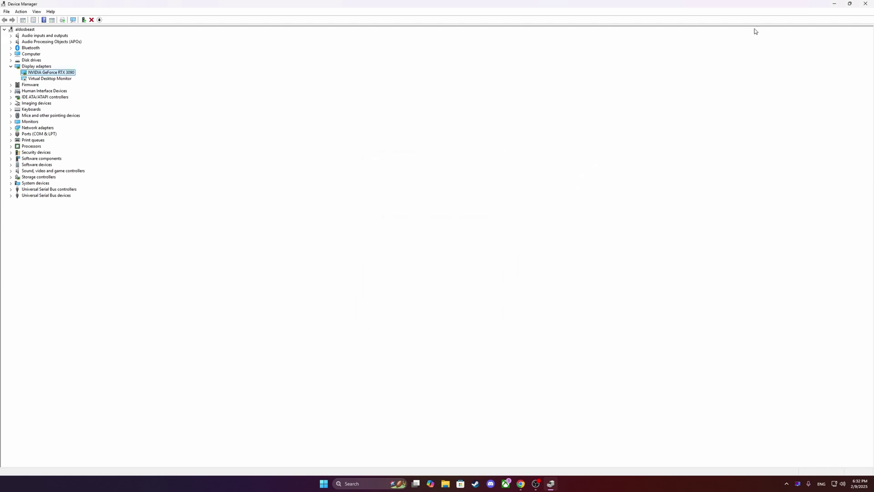
pyautogui.click(865, 4)
pyautogui.rightClick(366, 168)
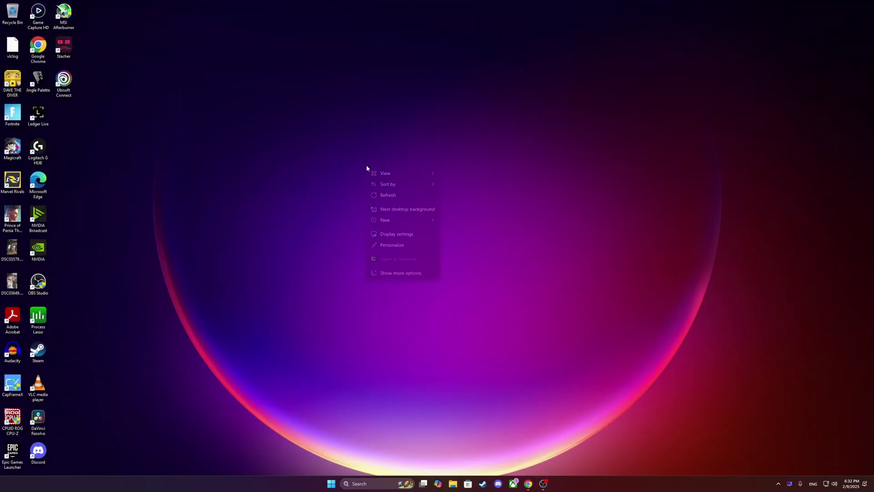
pyautogui.click(397, 272)
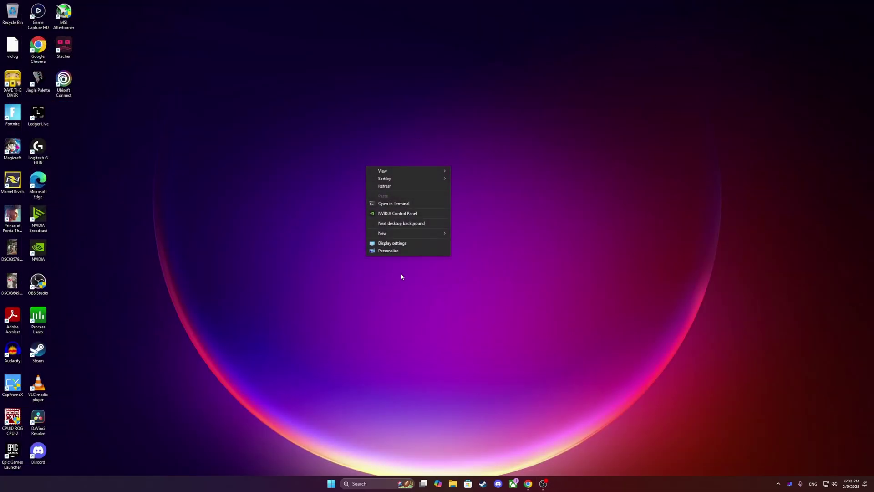
pyautogui.click(397, 222)
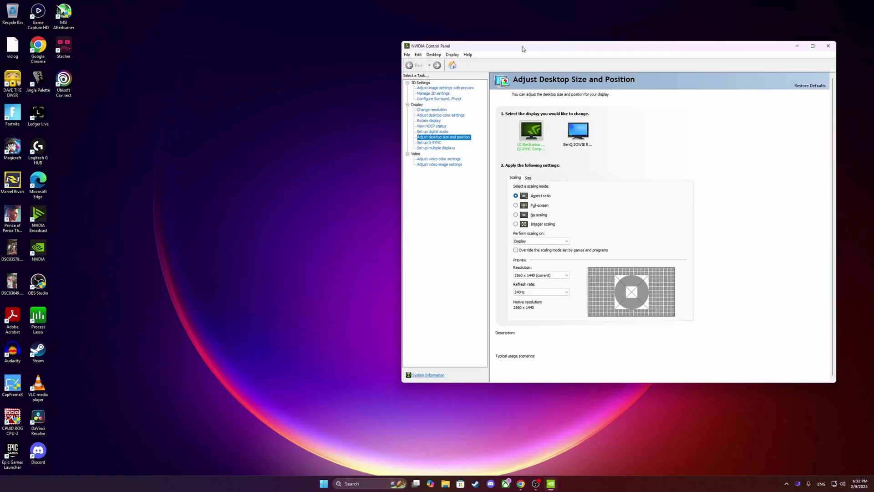
pyautogui.moveTo(522, 48); pyautogui.dragTo(323, 49)
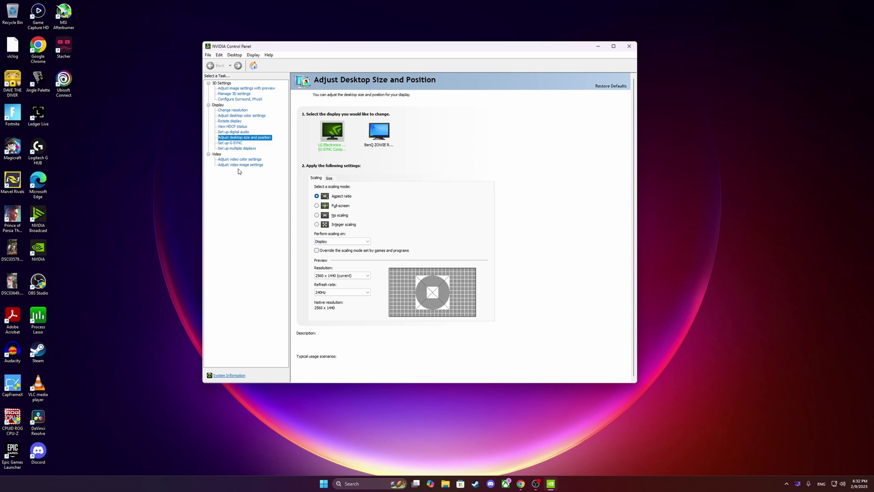
pyautogui.click(233, 376)
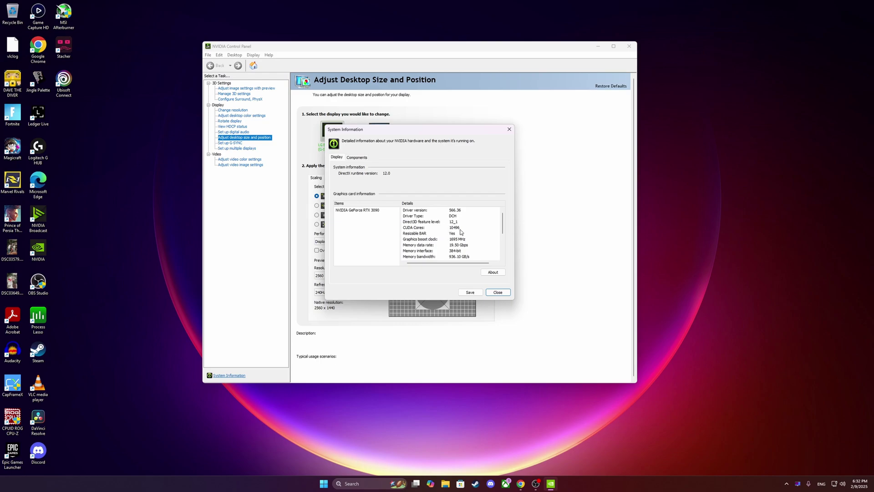
pyautogui.scroll(-3, 421, 237)
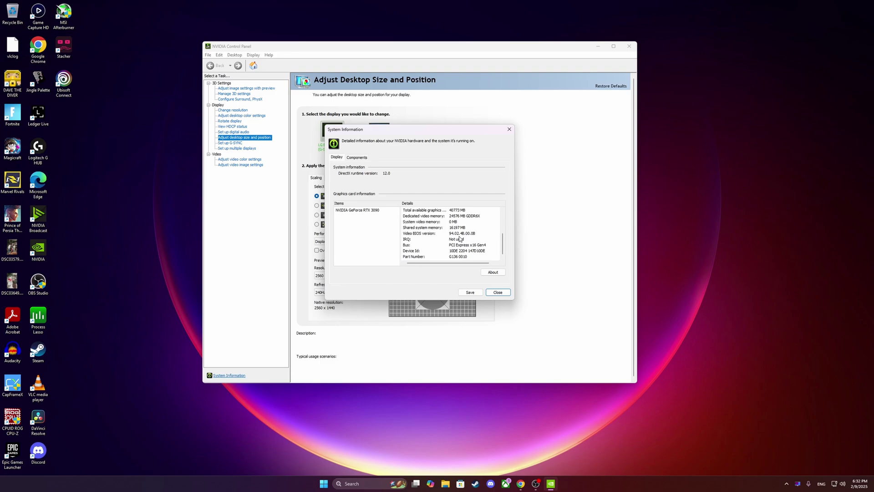
pyautogui.scroll(3, 461, 225)
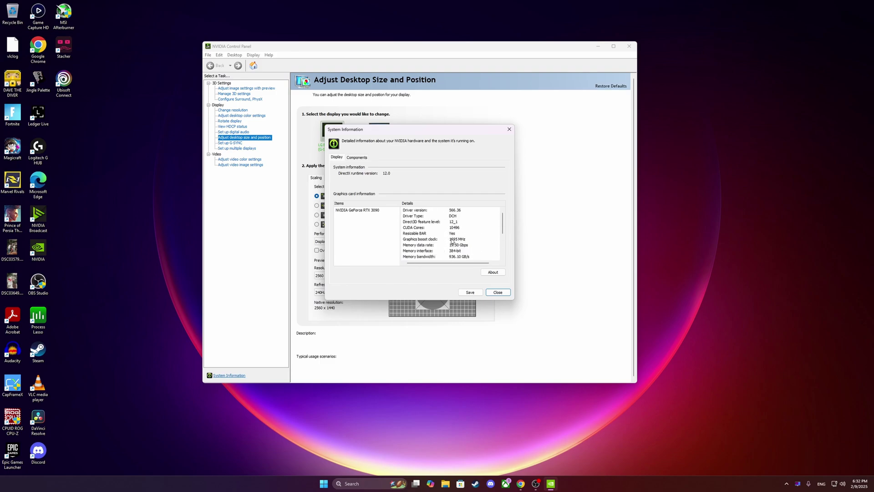
pyautogui.click(497, 292)
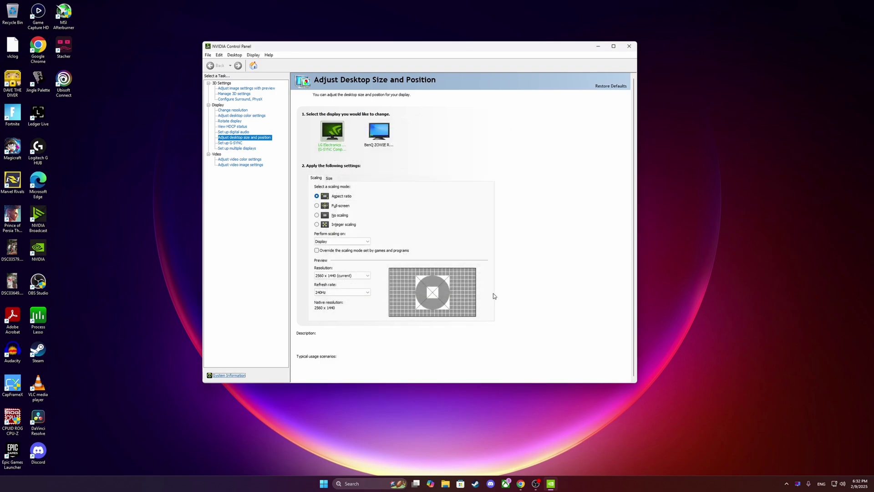
pyautogui.click(629, 46)
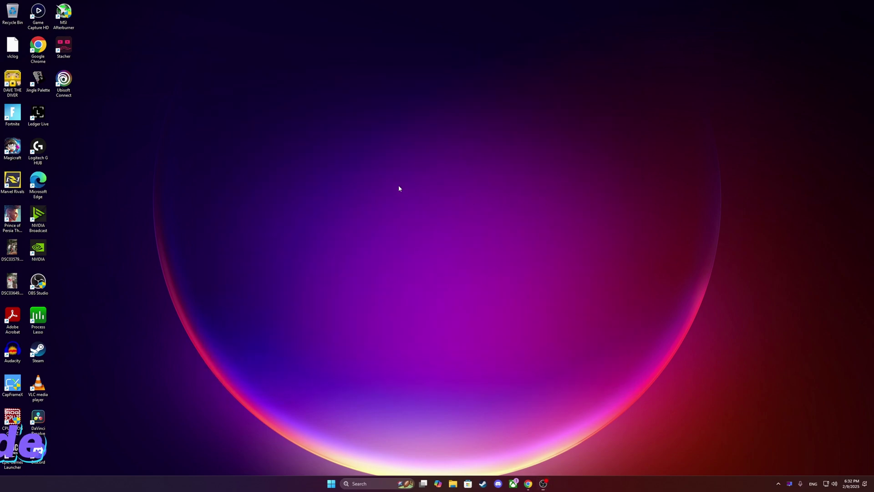
pyautogui.press('super')
pyautogui.write('game mode settings')
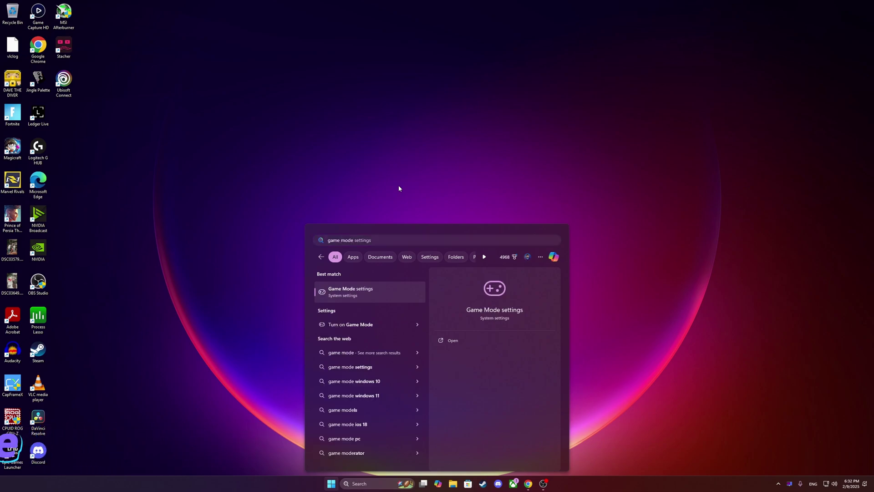
pyautogui.press('Return')
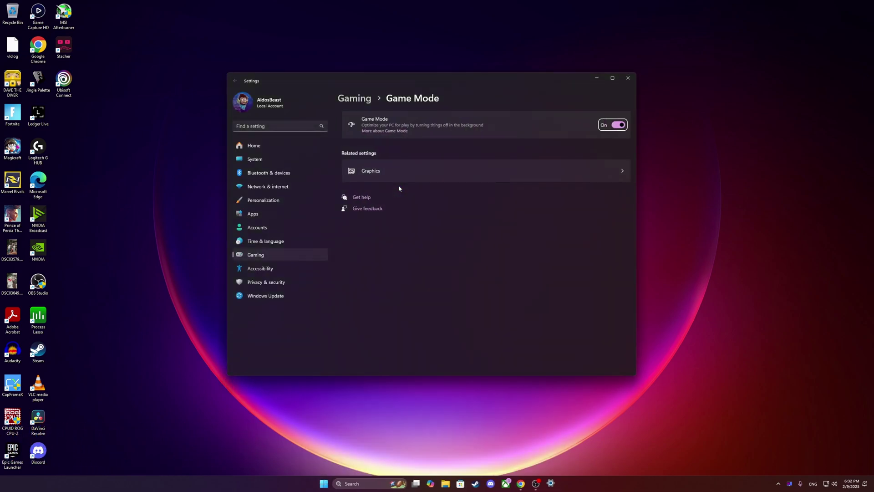
pyautogui.click(611, 81)
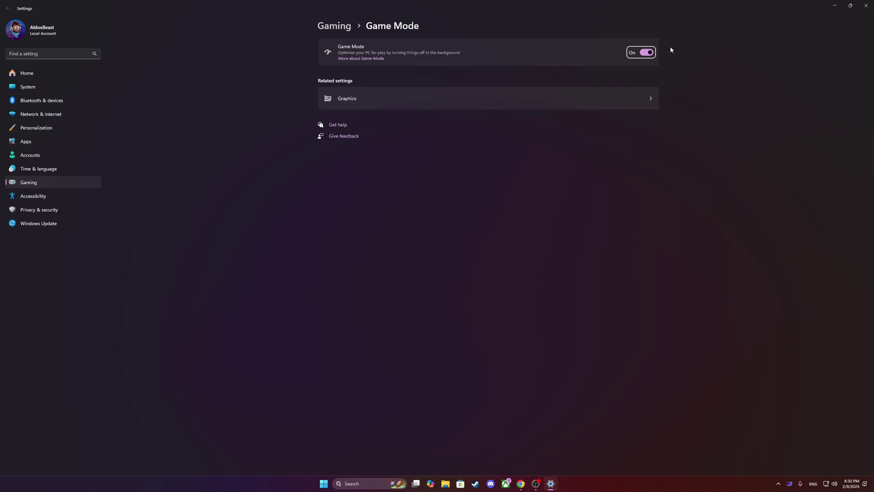
pyautogui.click(391, 91)
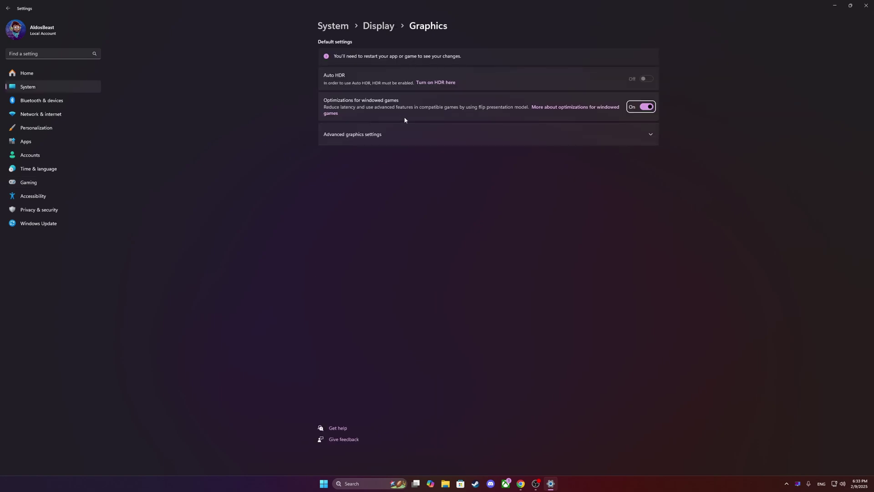
pyautogui.click(424, 138)
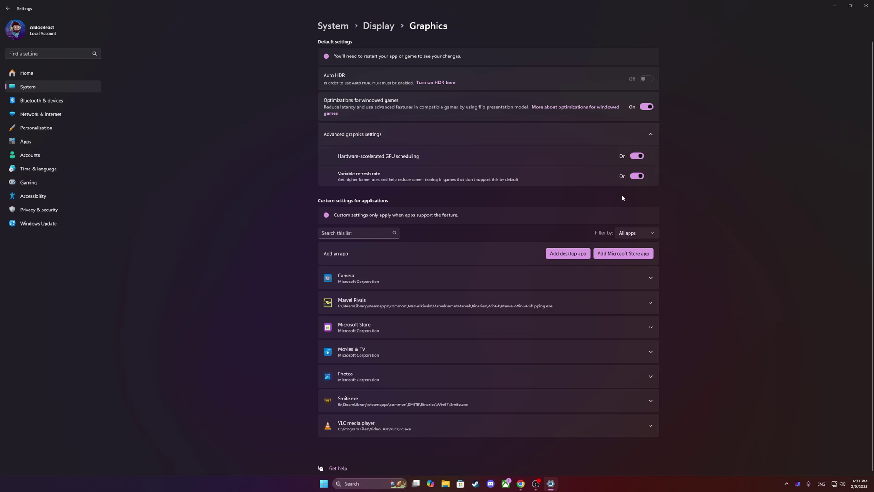
pyautogui.click(866, 6)
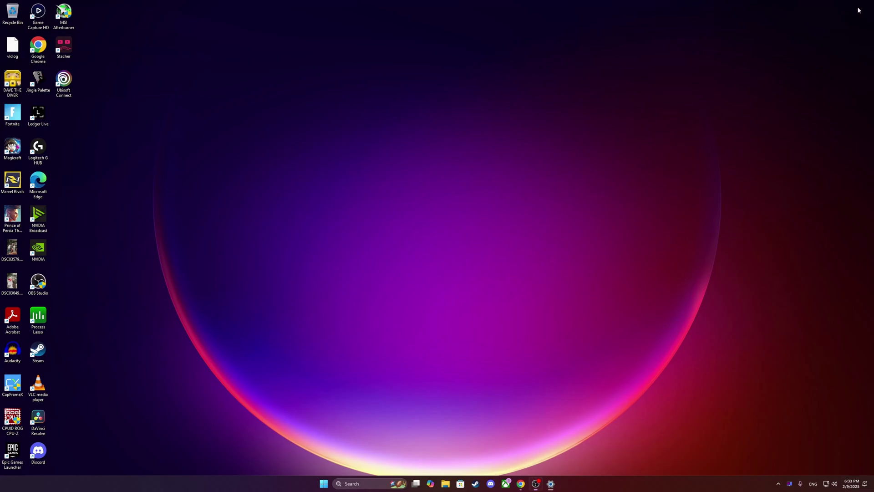
# Open Power Options via a 'power plan' search, keep Balanced, and show additional plans
pyautogui.click(543, 483)
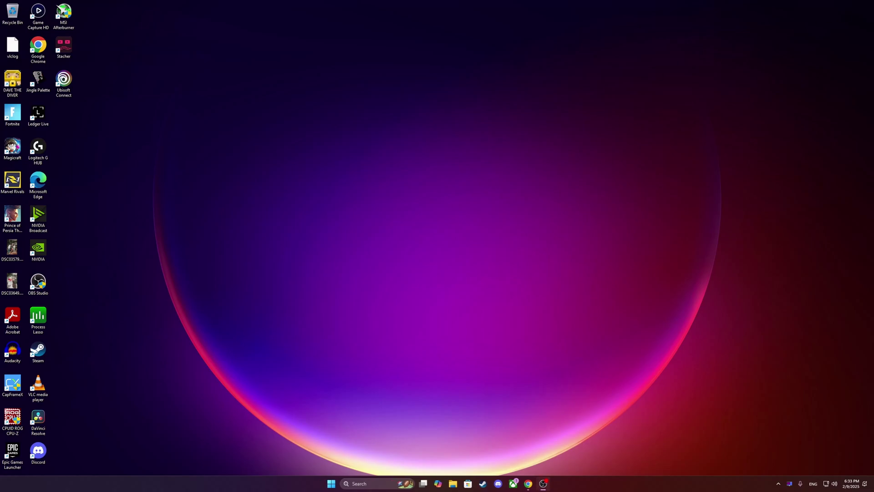
pyautogui.press('super')
pyautogui.write('p')
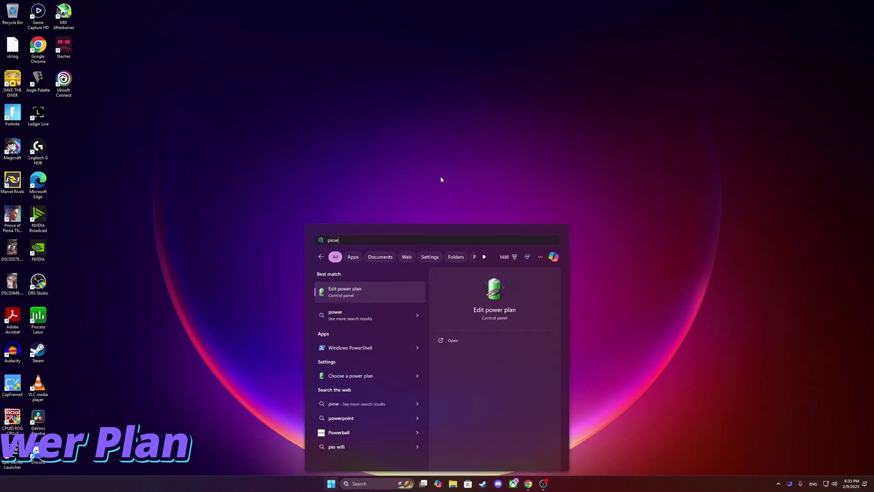
pyautogui.write('ower plan')
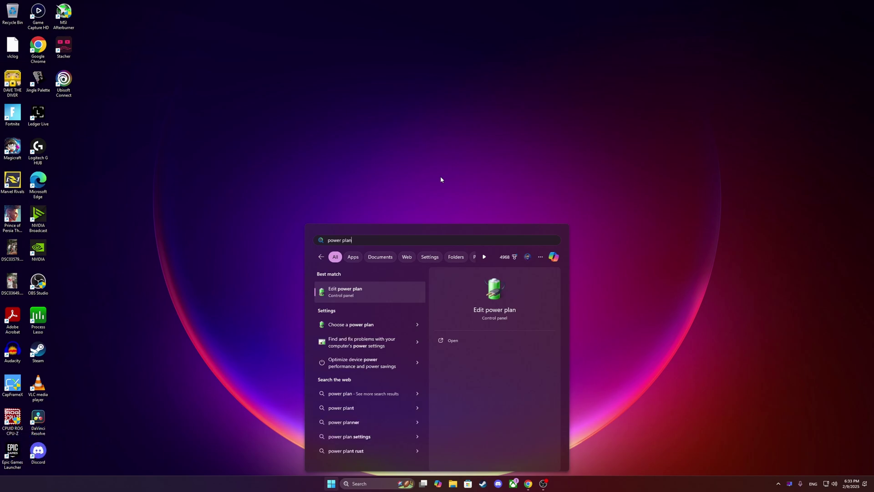
pyautogui.press('Return')
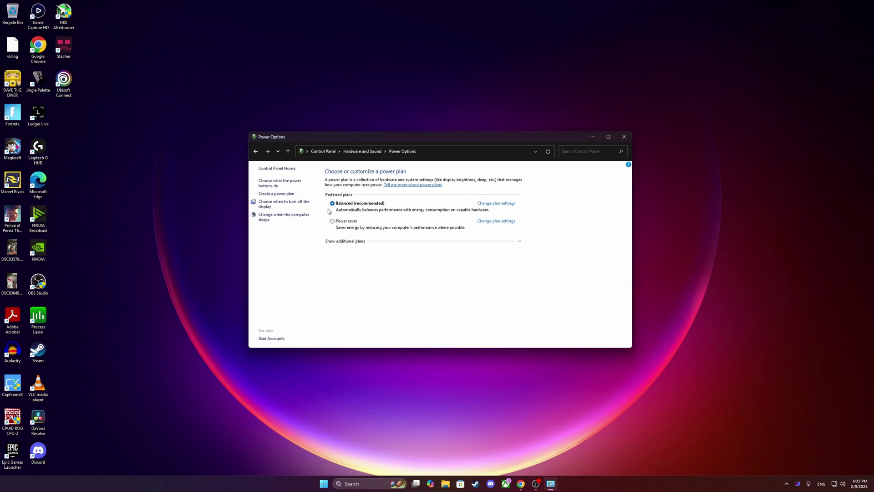
pyautogui.click(345, 241)
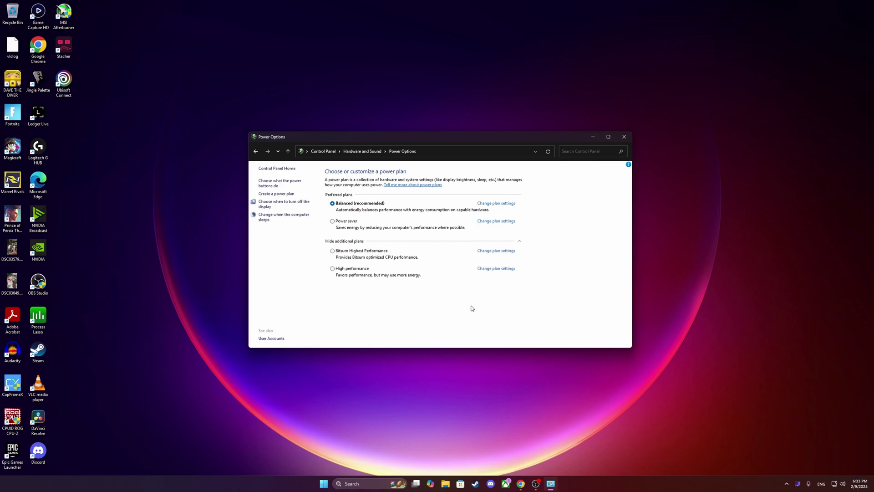